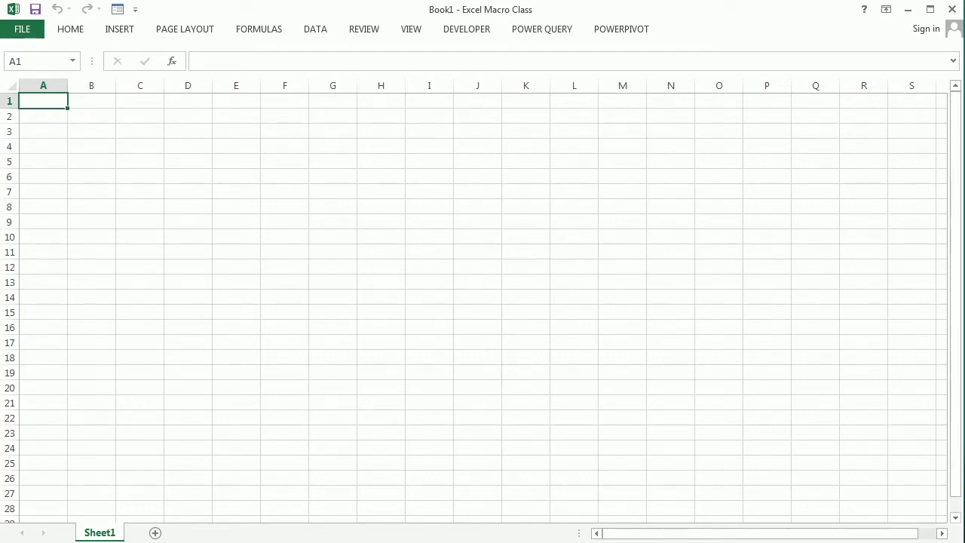
# Select the 9x9 block B2:J10 and rename Sheet1 to Sudoku
pyautogui.click(92, 121)
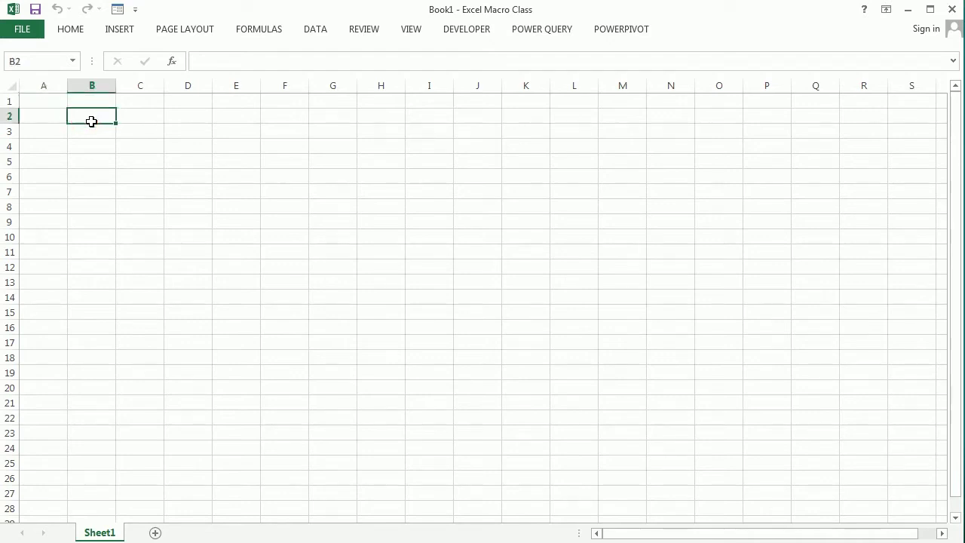
pyautogui.moveTo(92, 122); pyautogui.dragTo(484, 260)
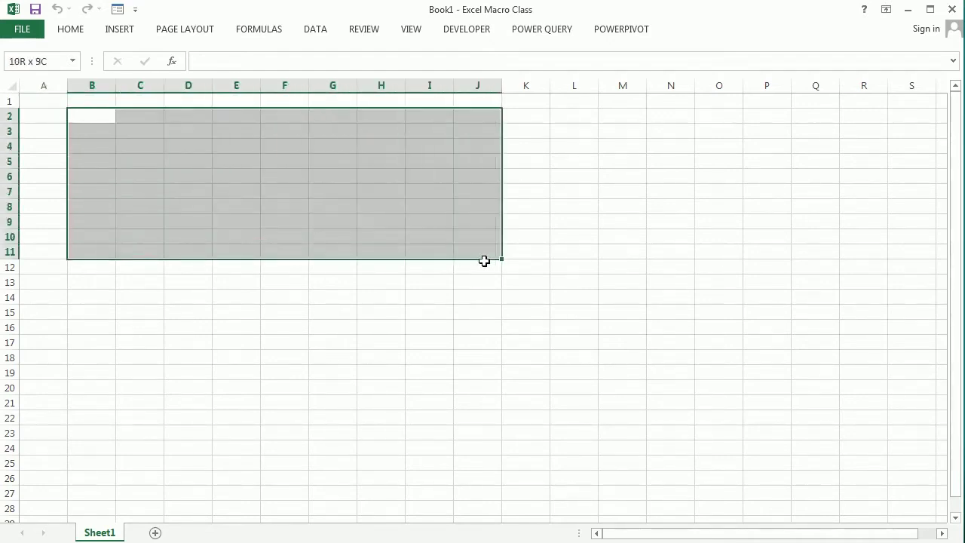
pyautogui.moveTo(484, 261); pyautogui.dragTo(484, 241)
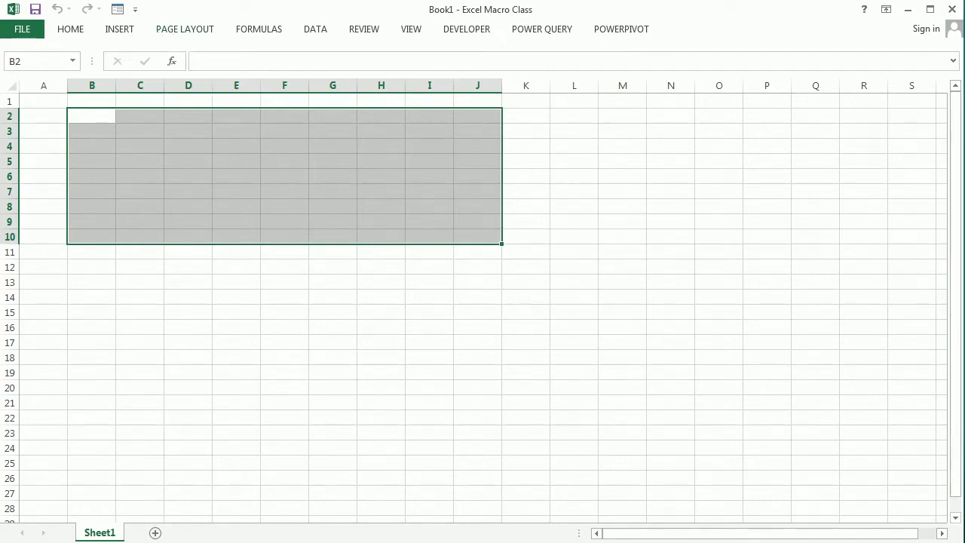
pyautogui.doubleClick(101, 533)
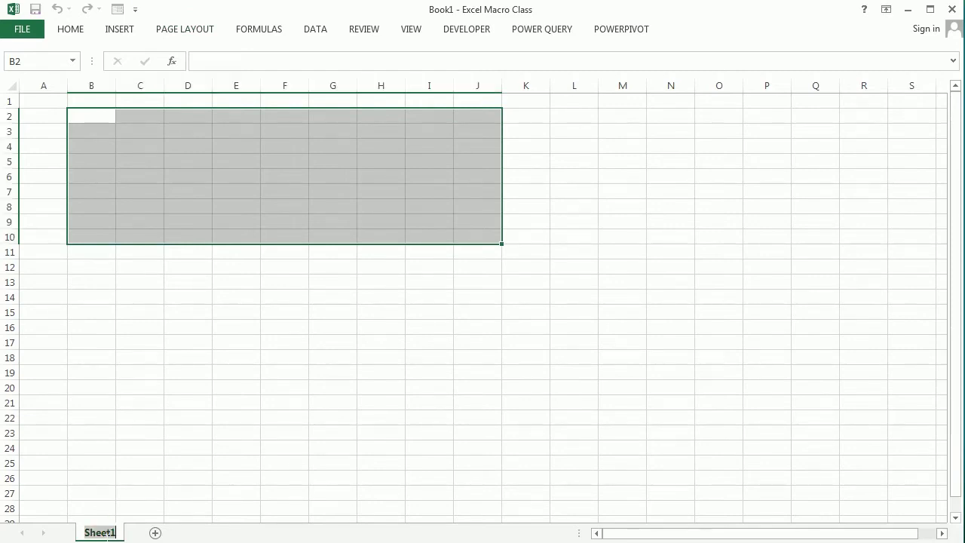
pyautogui.write('Sudo')
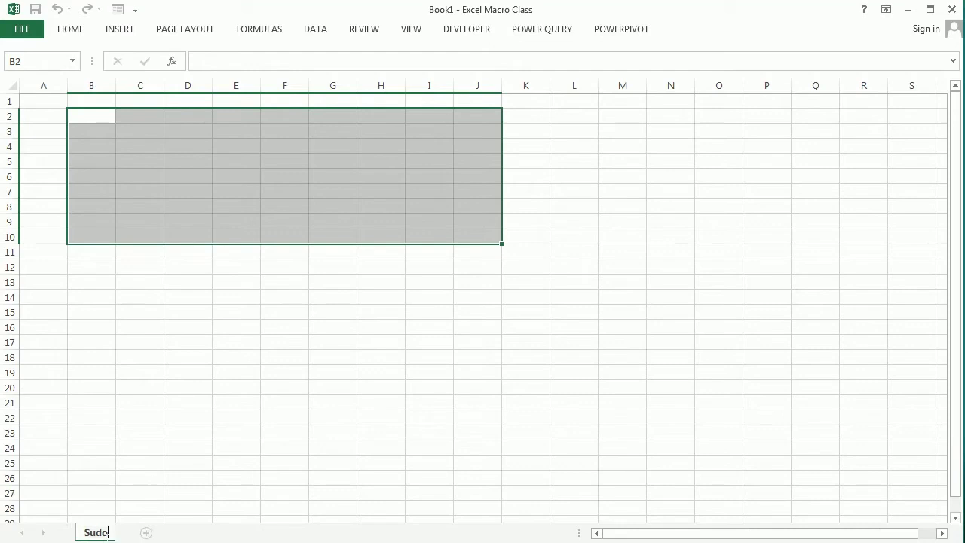
pyautogui.write('ku')
# Confirm the Sudoku sheet name and insert a new code module in the VBA editor
pyautogui.click(299, 371)
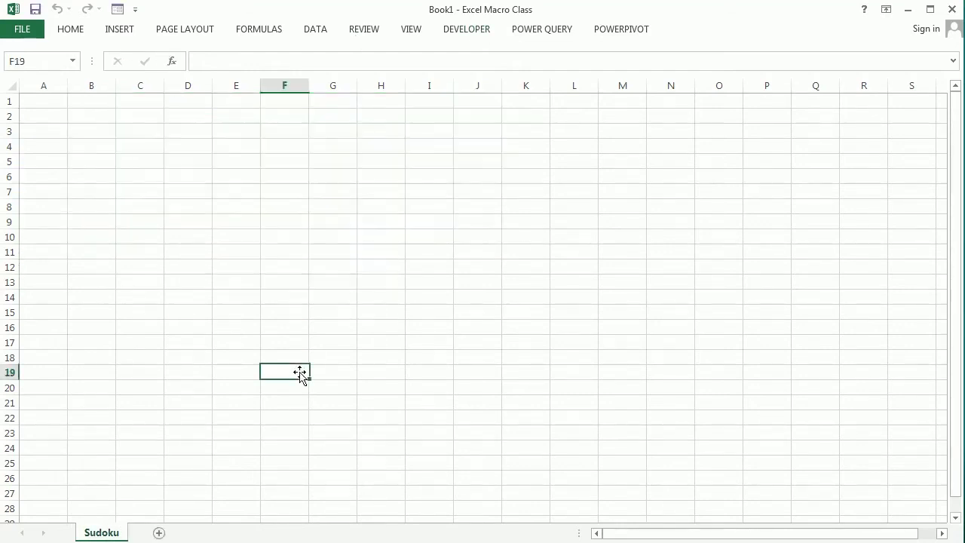
pyautogui.click(464, 32)
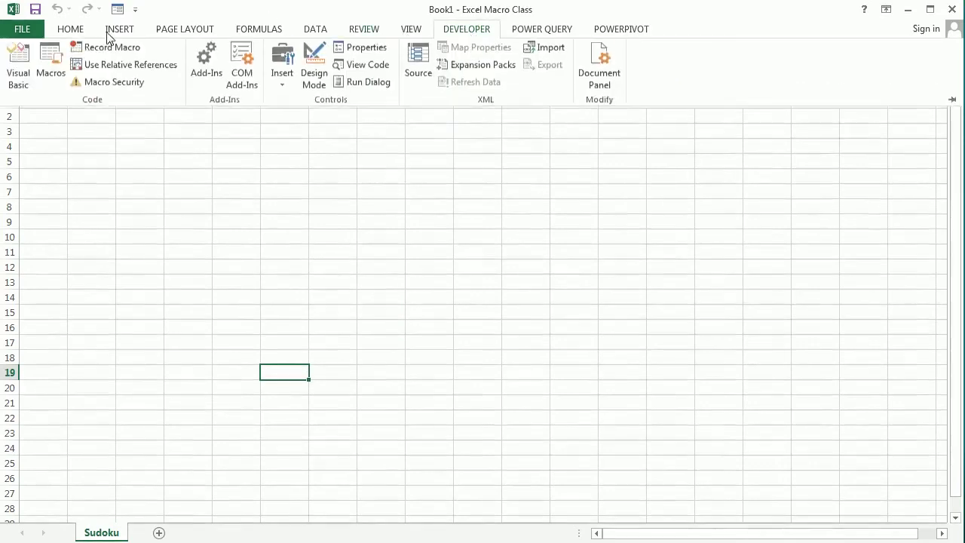
pyautogui.click(20, 72)
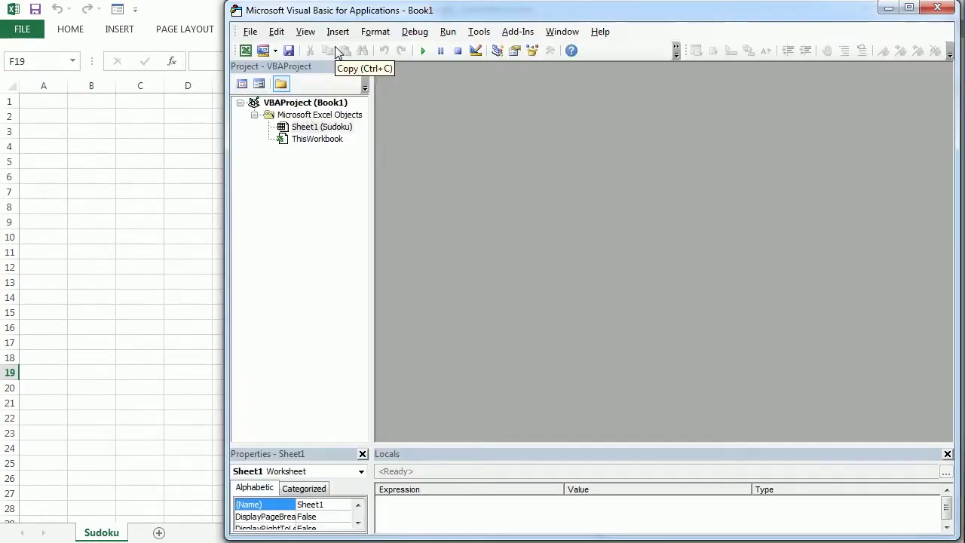
pyautogui.click(339, 34)
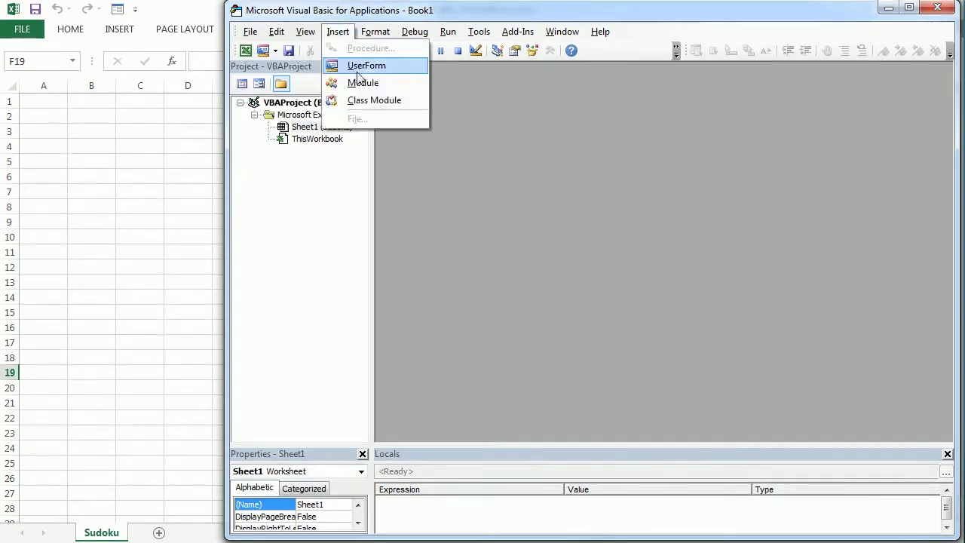
pyautogui.click(358, 82)
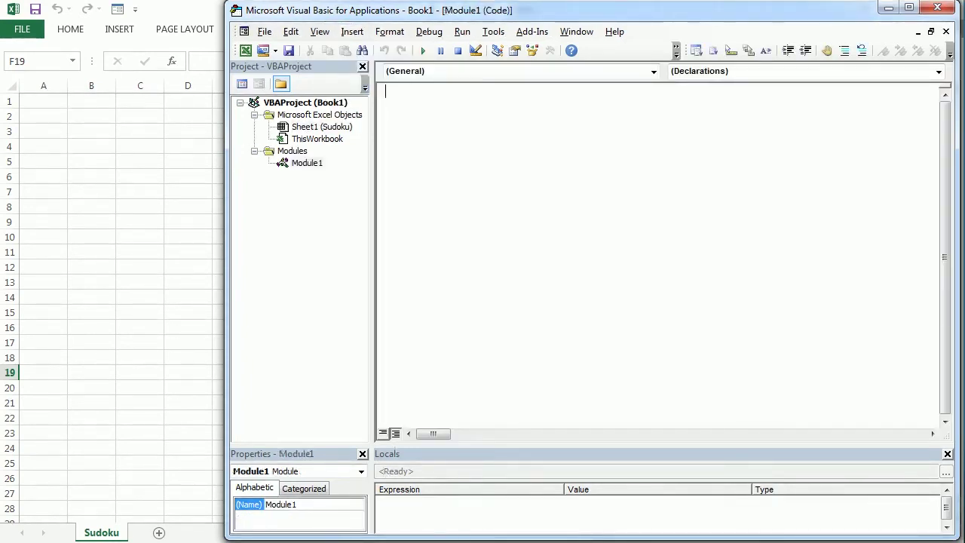
# Rename the new module to Layout through its (Name) property
pyautogui.doubleClick(280, 504)
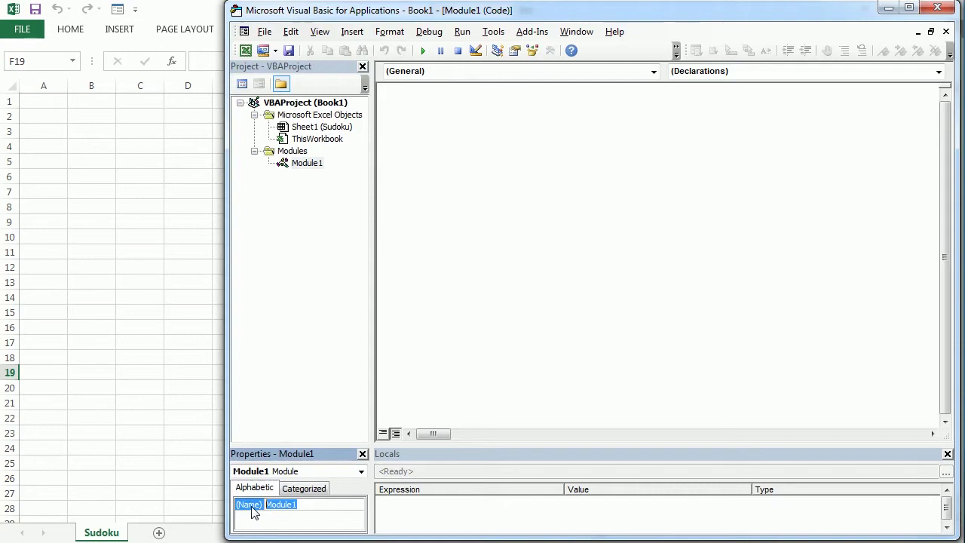
pyautogui.write('Layout')
pyautogui.press('Return')
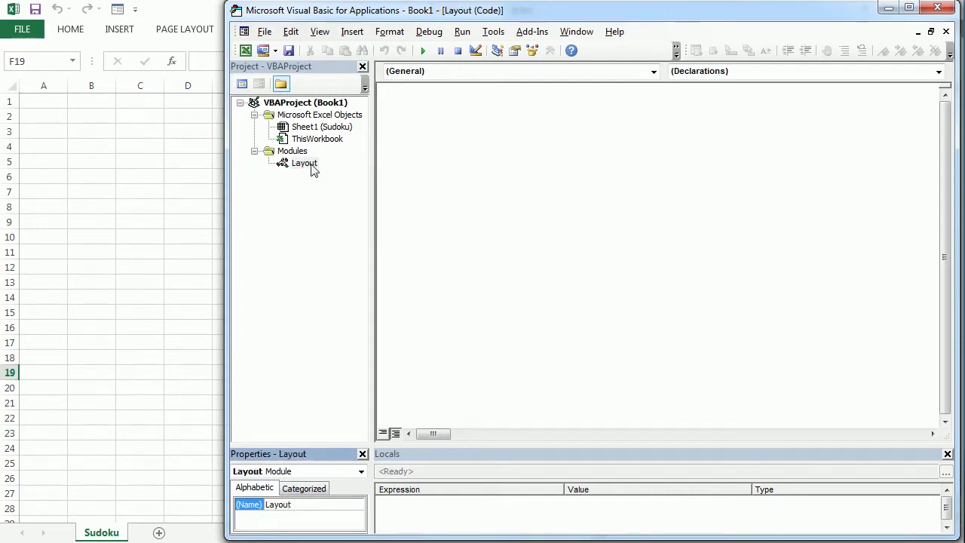
pyautogui.click(419, 107)
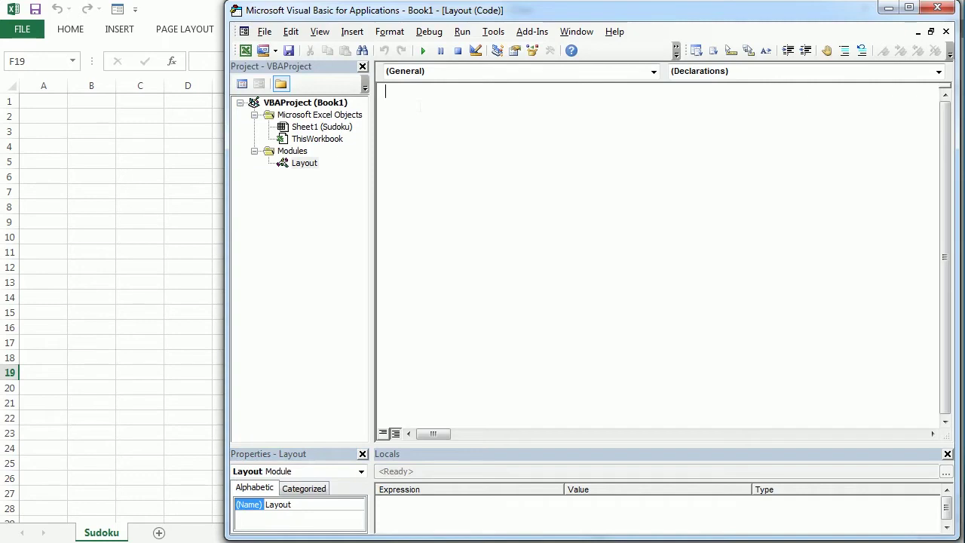
# Start the Sub CreateLayout procedure in the Layout module
pyautogui.write('S')
pyautogui.write('ub ')
pyautogui.write('Creat')
pyautogui.write('eLayout')
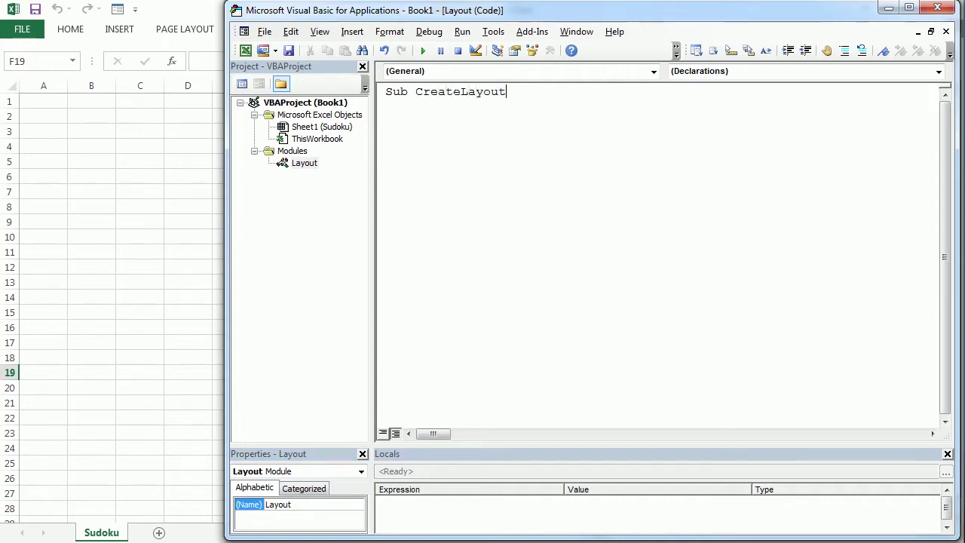
pyautogui.press('Return')
pyautogui.press('Return')
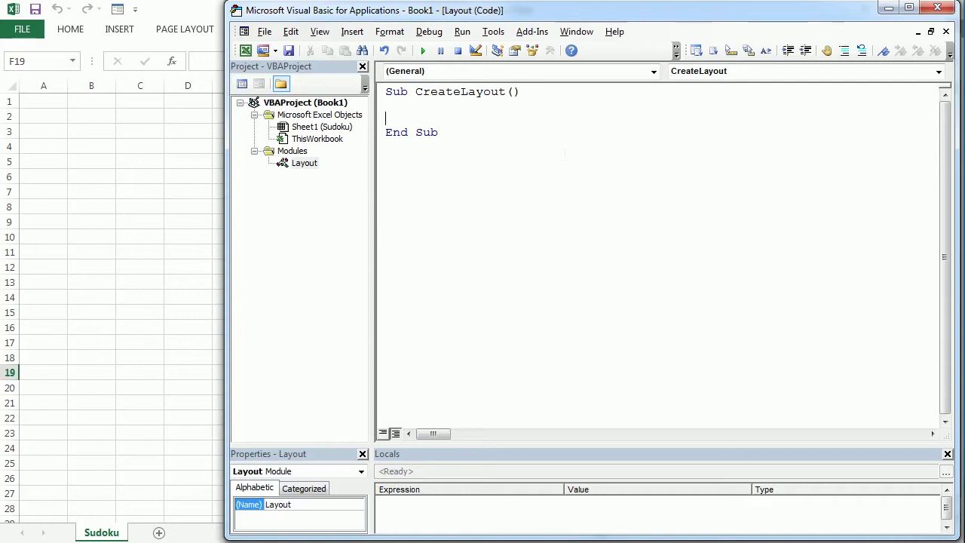
pyautogui.press('Return')
pyautogui.press('Up')
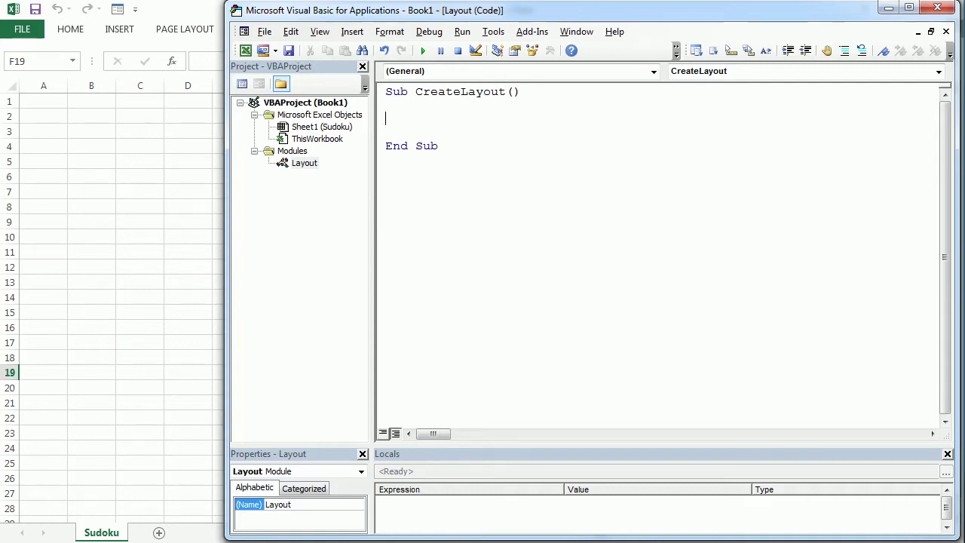
# Add lines selecting the Sudoku sheet, clearing all cells and colouring them vbWhite
pyautogui.write('sheets')
pyautogui.write('("Sudoku')
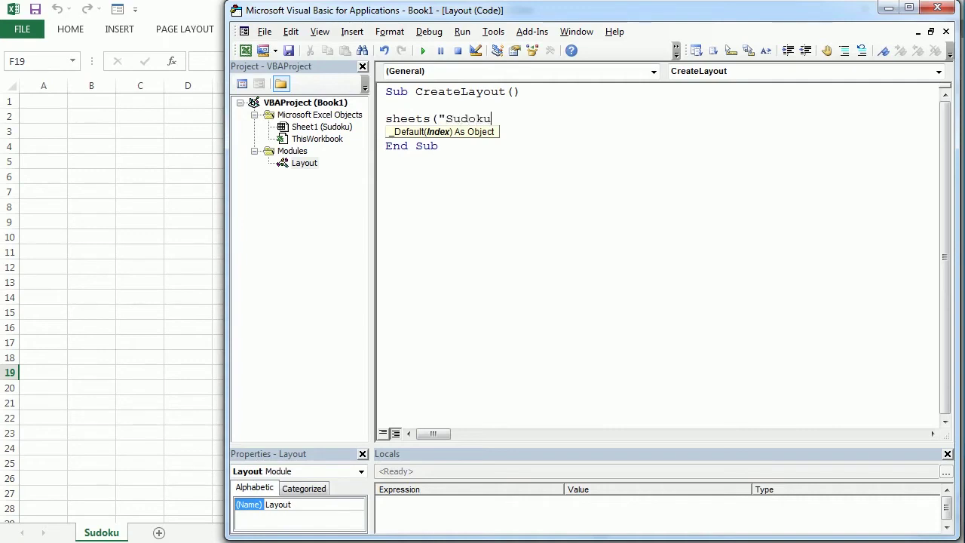
pyautogui.write('").selec')
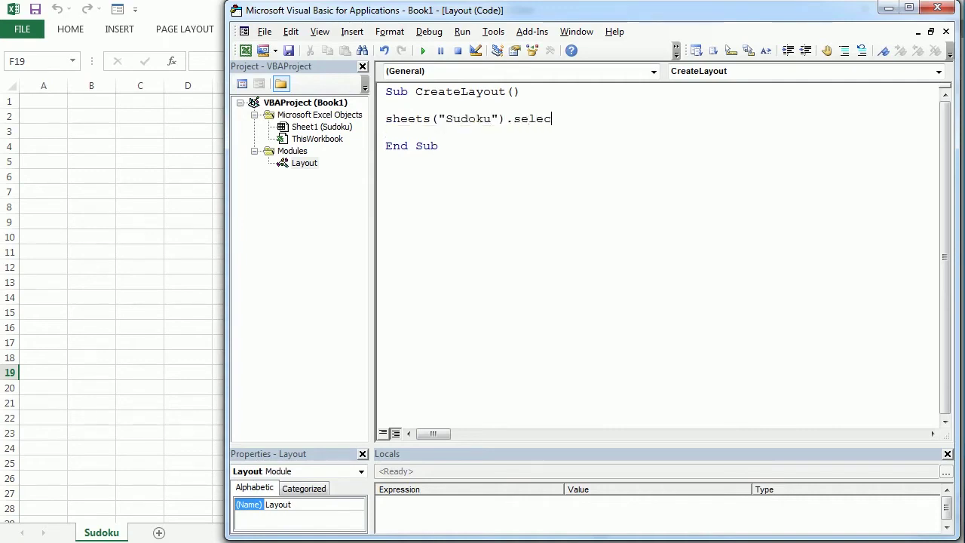
pyautogui.write('t')
pyautogui.press('Return')
pyautogui.press('Return')
pyautogui.write('cel')
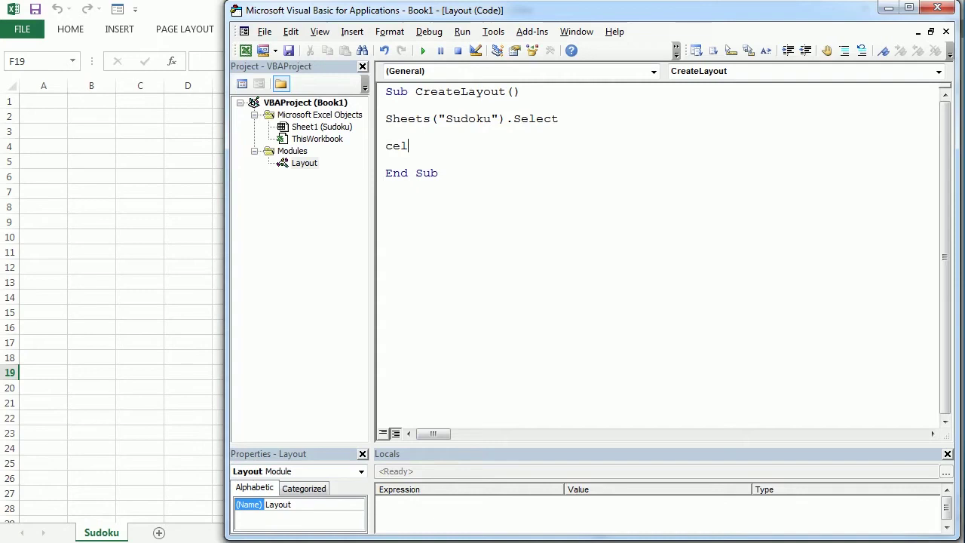
pyautogui.write('ls.clear')
pyautogui.press('Return')
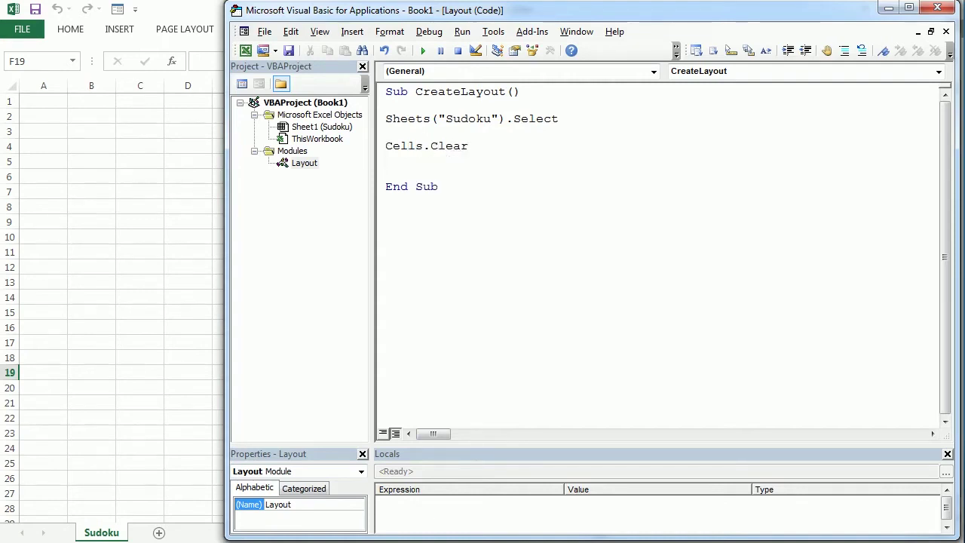
pyautogui.write('cells.inte')
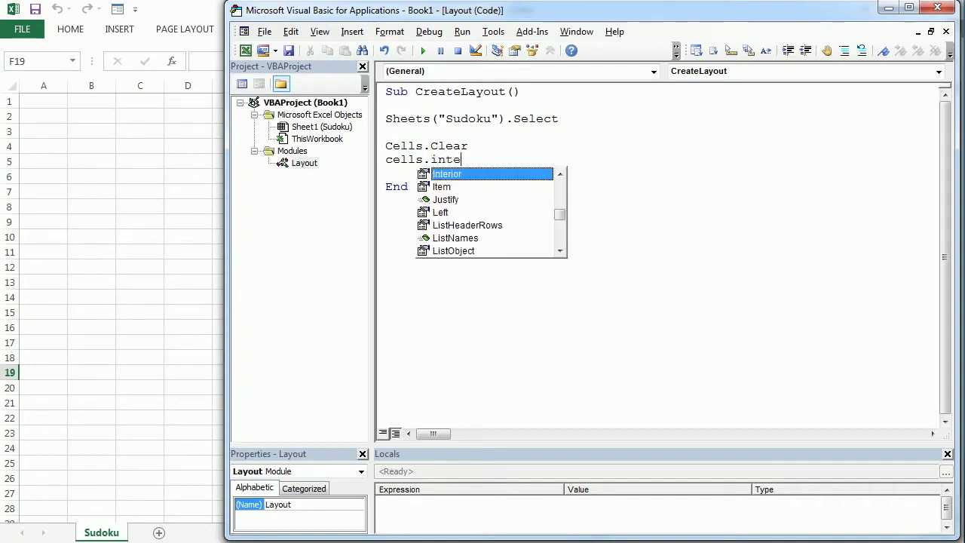
pyautogui.write('rior.')
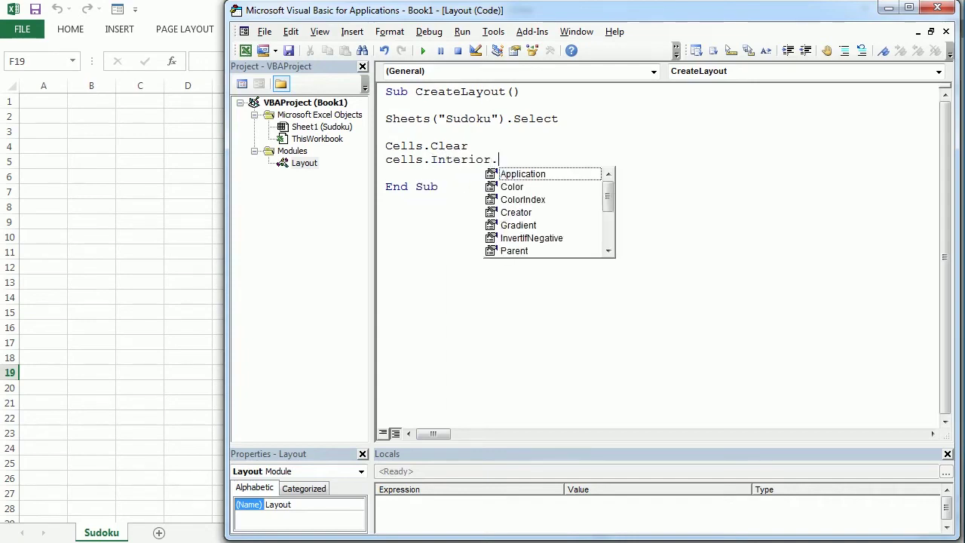
pyautogui.write('color')
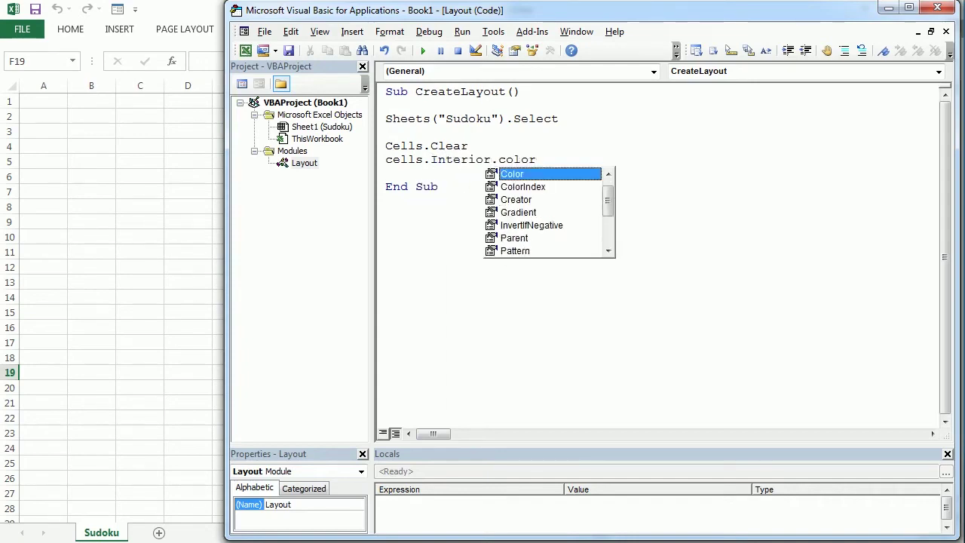
pyautogui.write('=')
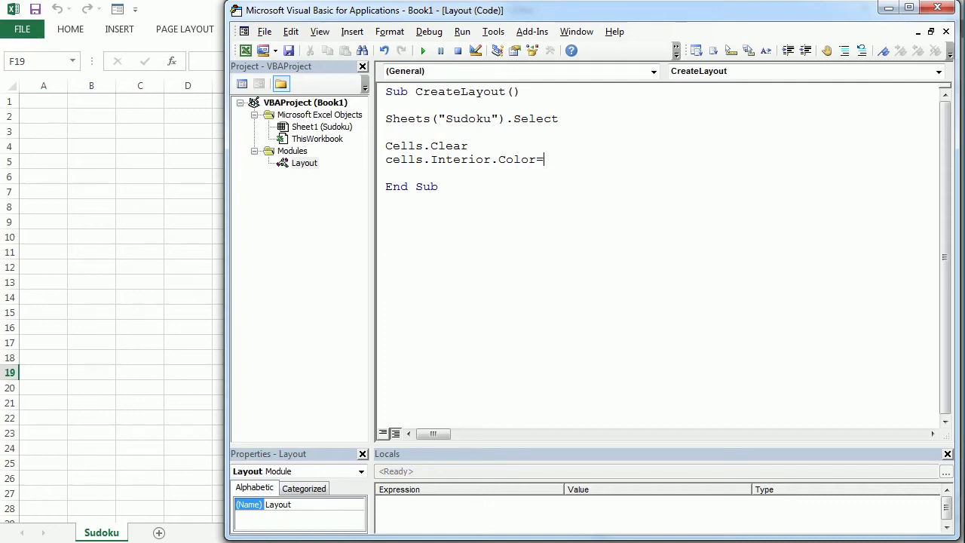
pyautogui.write('vbwhite')
pyautogui.press('Return')
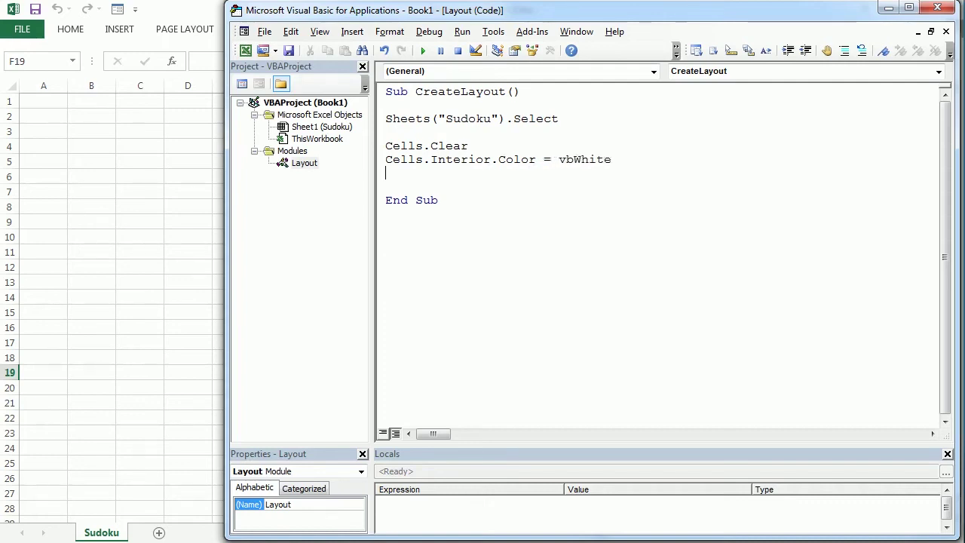
pyautogui.press('Return')
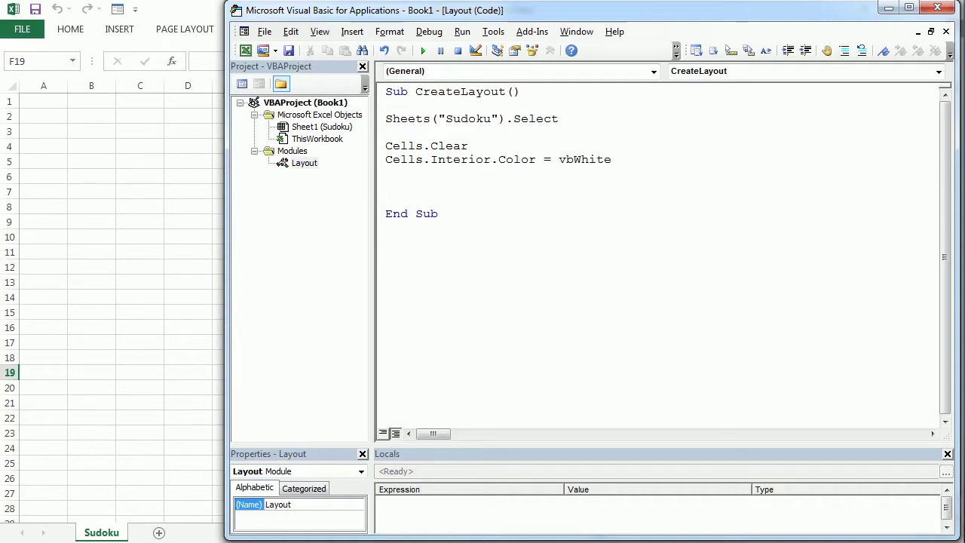
# Select B2:J10 on the Sudoku sheet, then return to the VBA editor
pyautogui.click(104, 122)
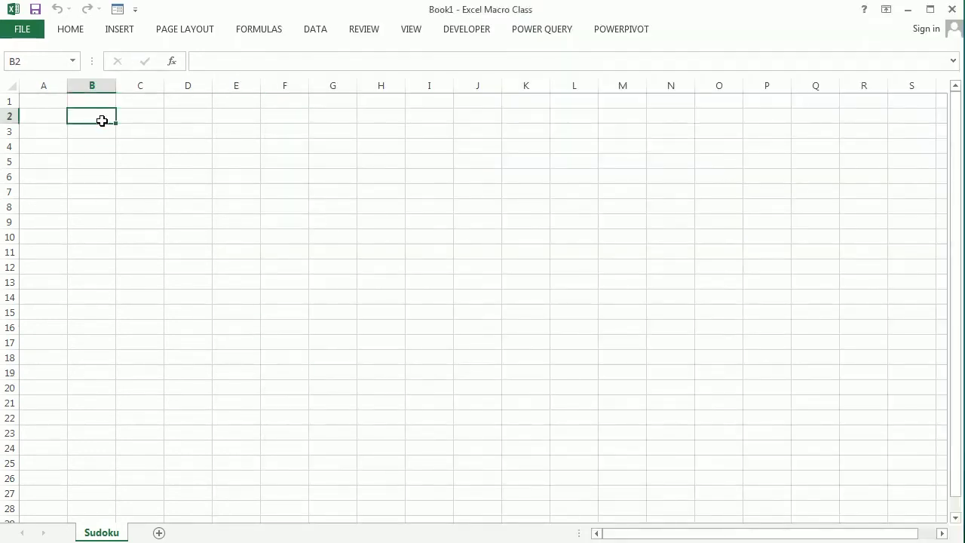
pyautogui.moveTo(103, 120); pyautogui.dragTo(502, 248)
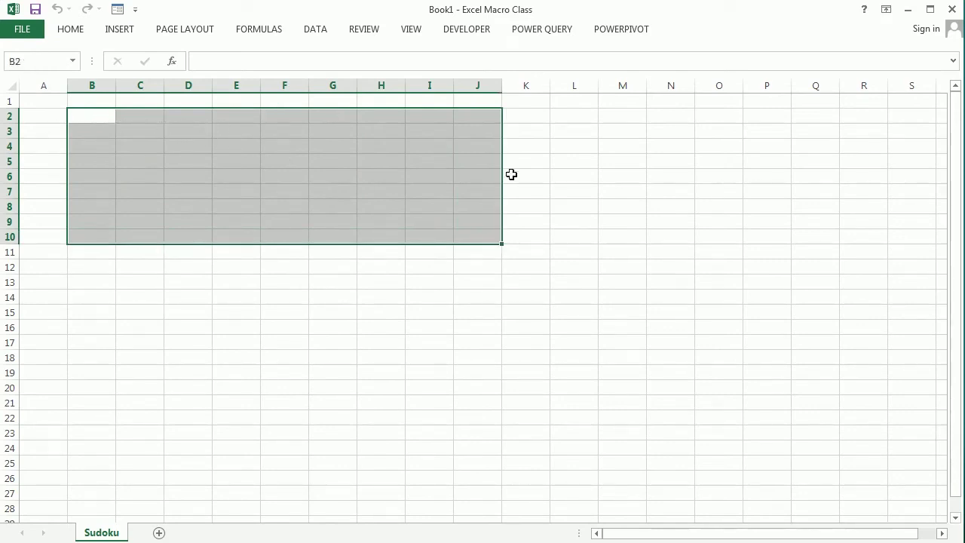
pyautogui.click(218, 542)
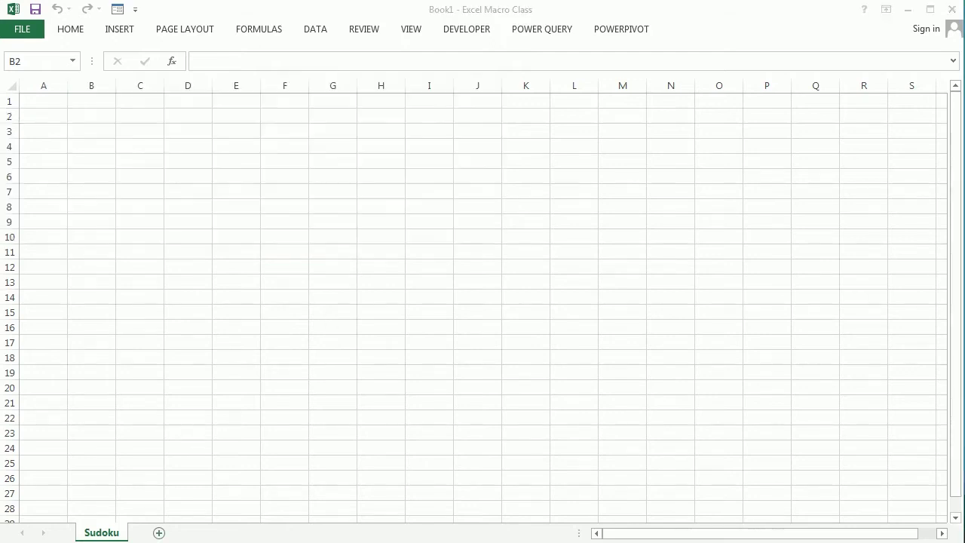
pyautogui.click(284, 476)
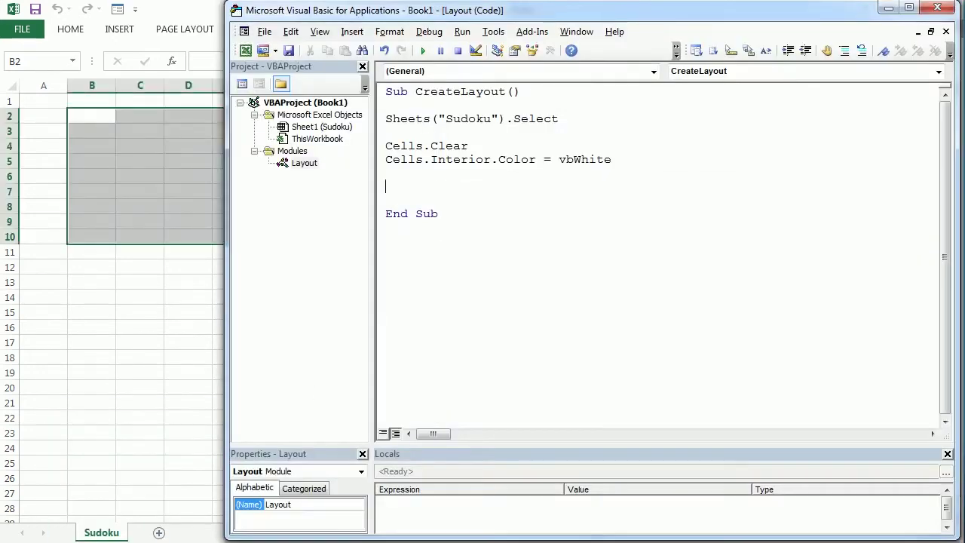
# Add a With Range("B2:J10") block setting column width 5, row height 26 and font size 26
pyautogui.write('with range')
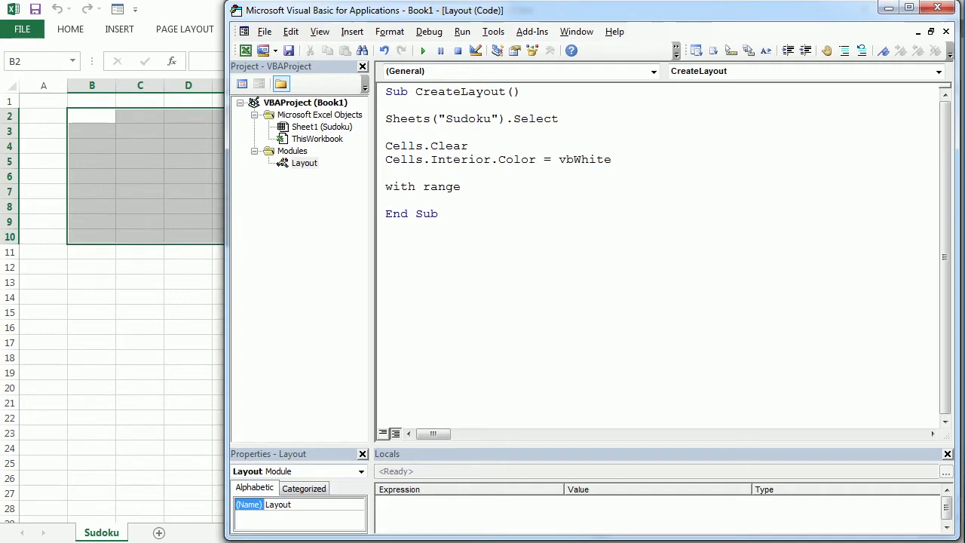
pyautogui.write('("')
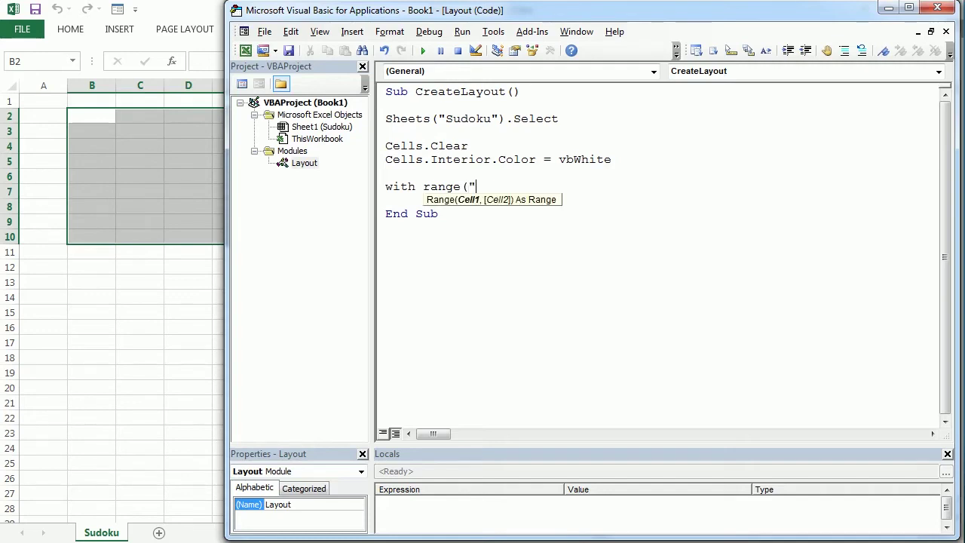
pyautogui.write('B2:J')
pyautogui.write('10")')
pyautogui.press('Return')
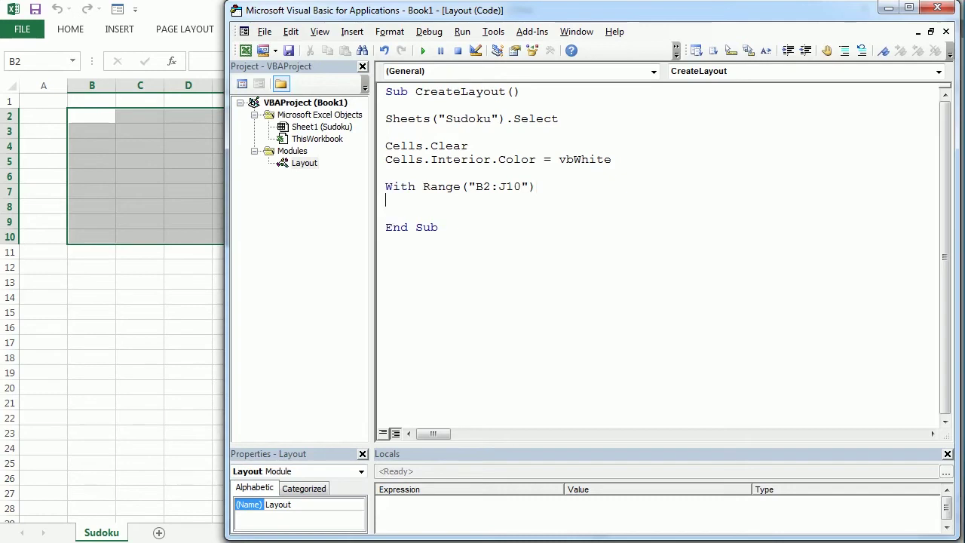
pyautogui.write('.')
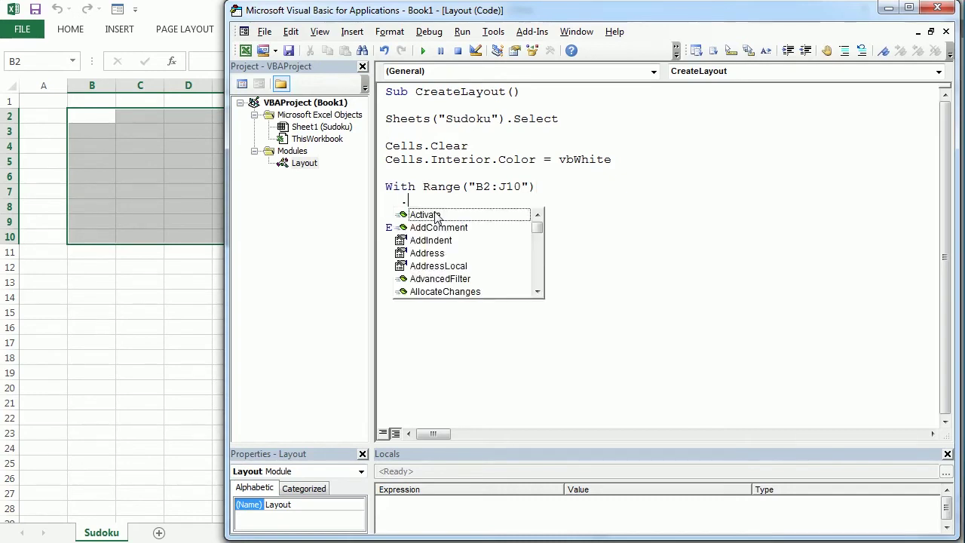
pyautogui.write('columnwidth')
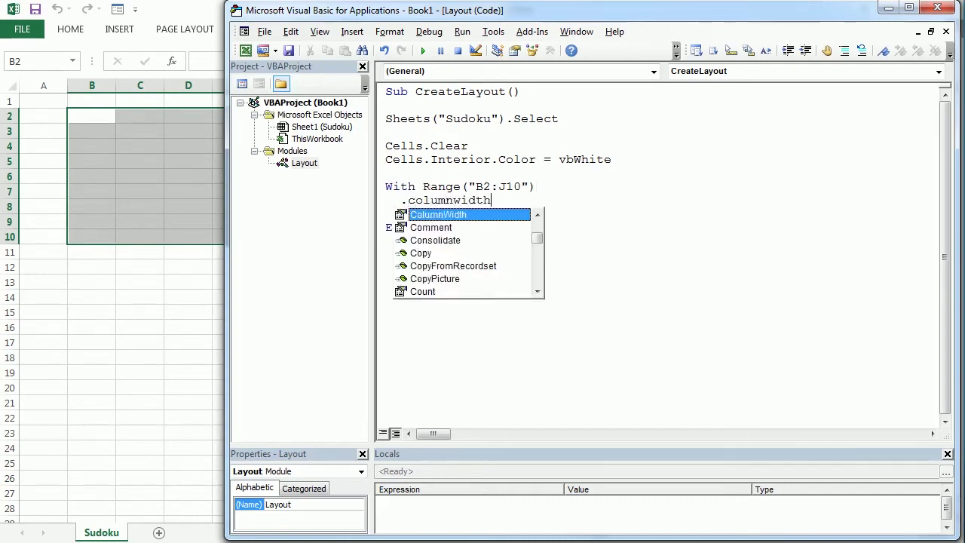
pyautogui.write('=')
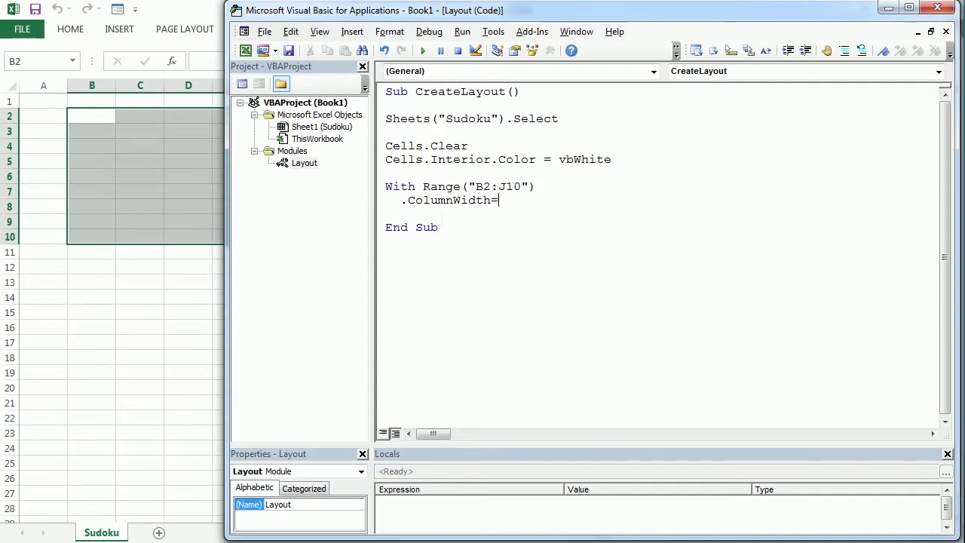
pyautogui.write('5')
pyautogui.press('Return')
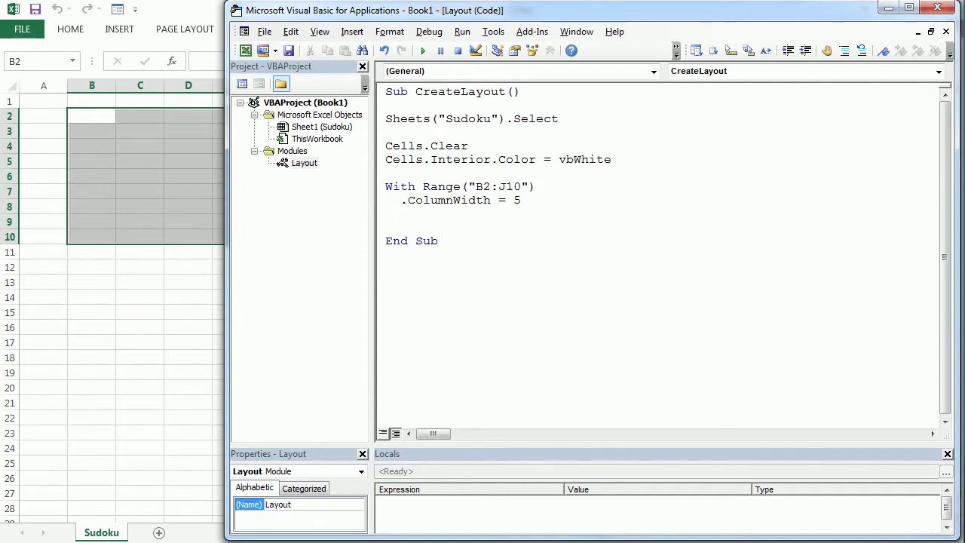
pyautogui.write('.ro')
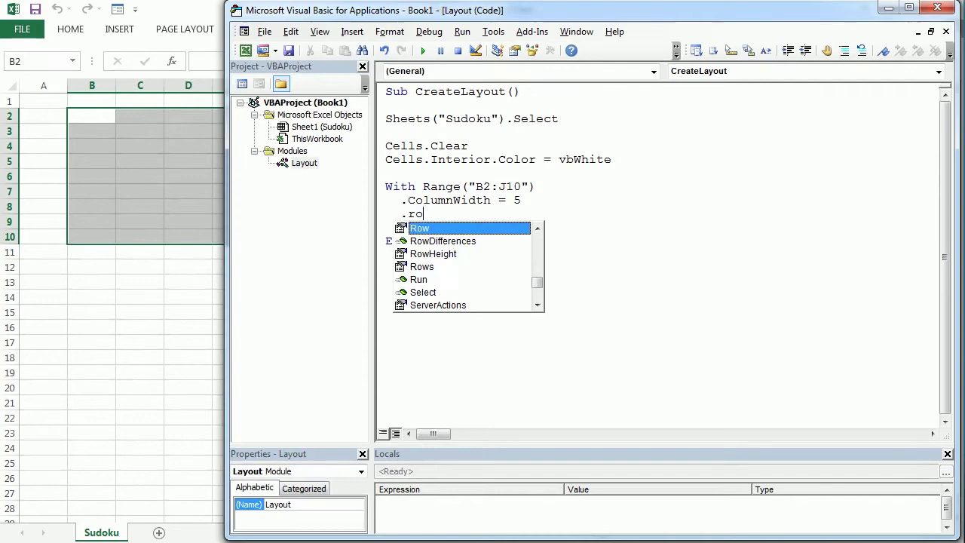
pyautogui.write('wh')
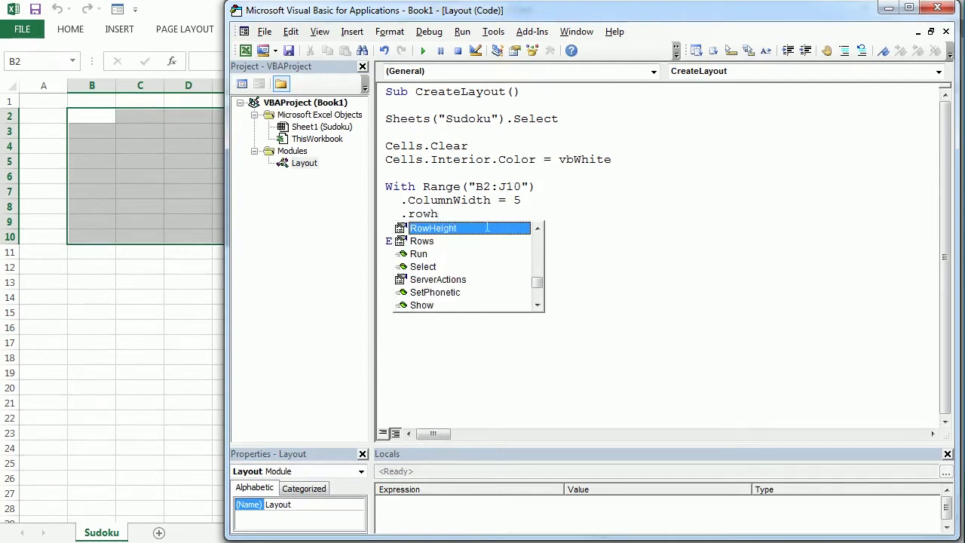
pyautogui.doubleClick(471, 230)
pyautogui.write('= ')
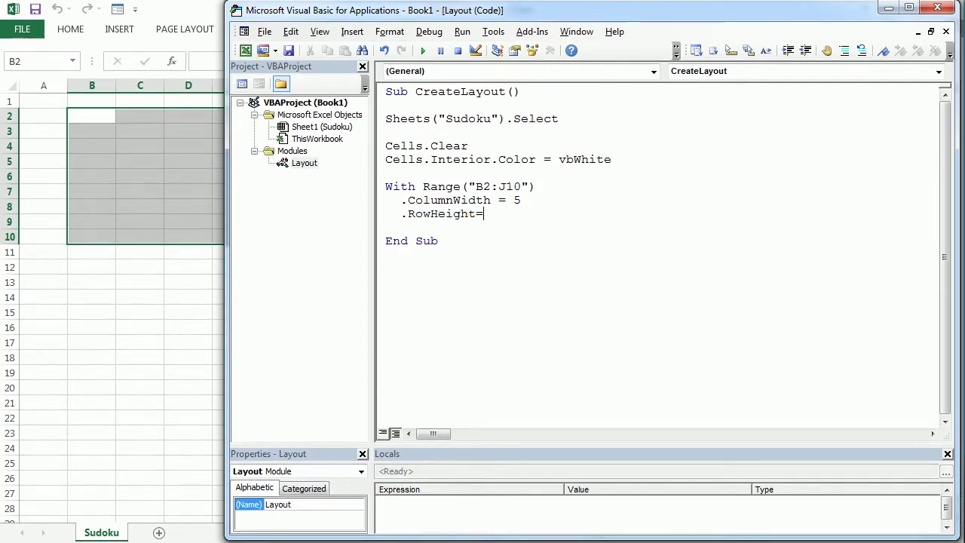
pyautogui.write('26')
pyautogui.press('Return')
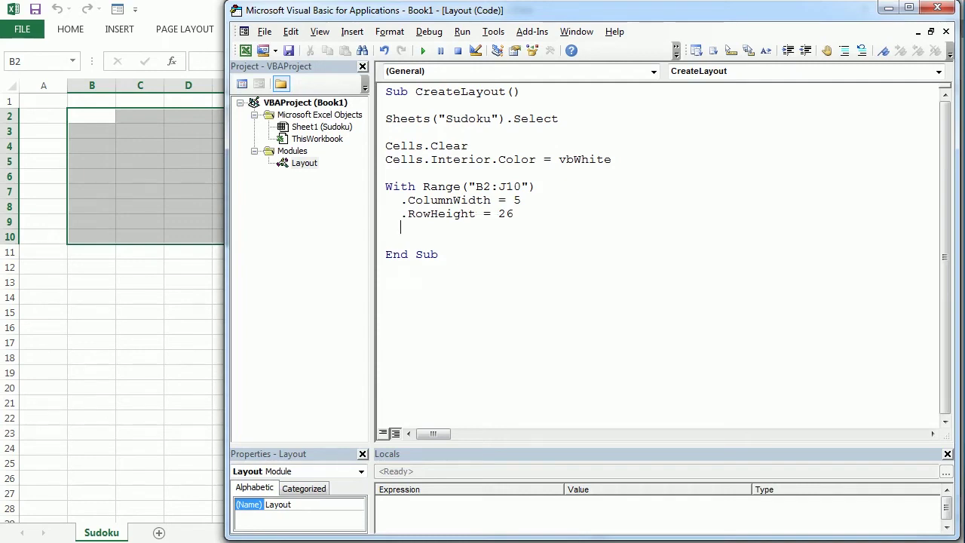
pyautogui.write('.Font.')
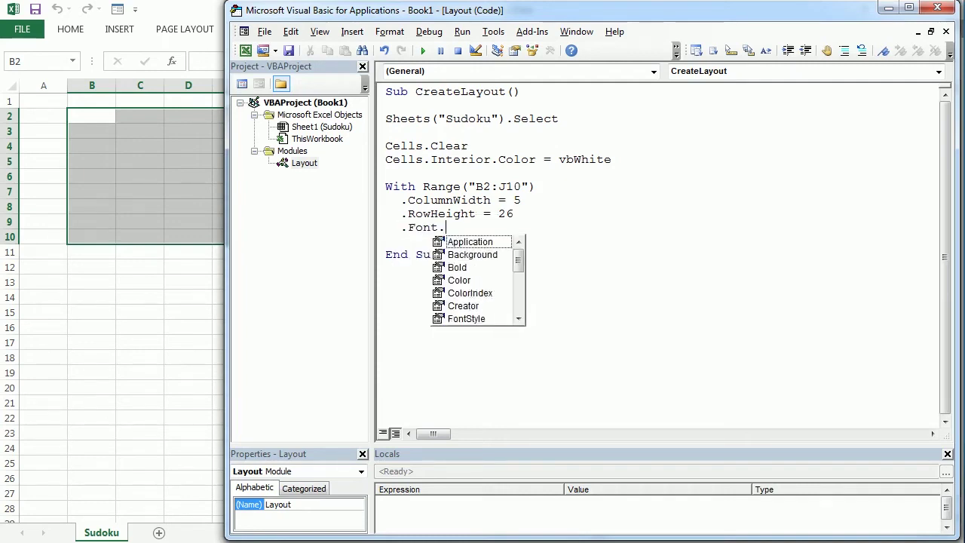
pyautogui.write('Size=26')
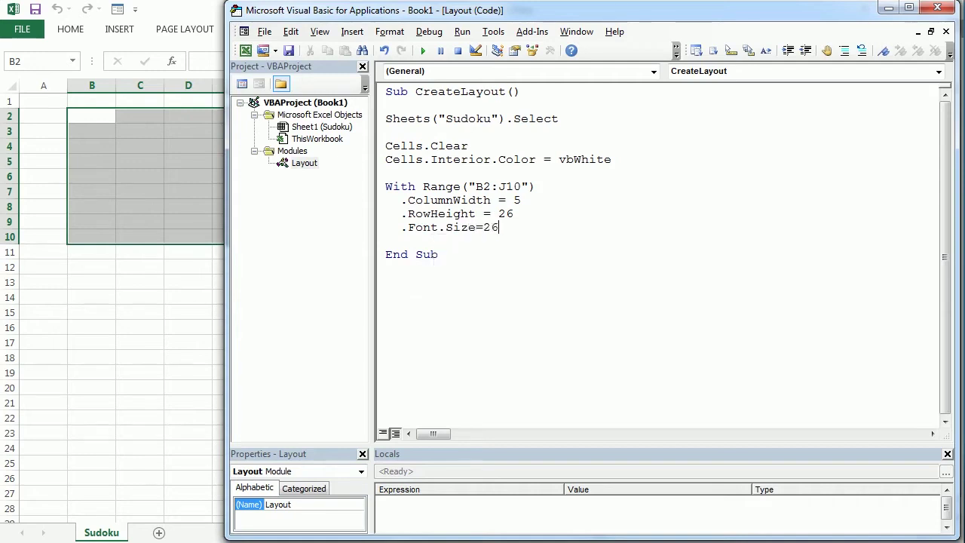
pyautogui.press('Return')
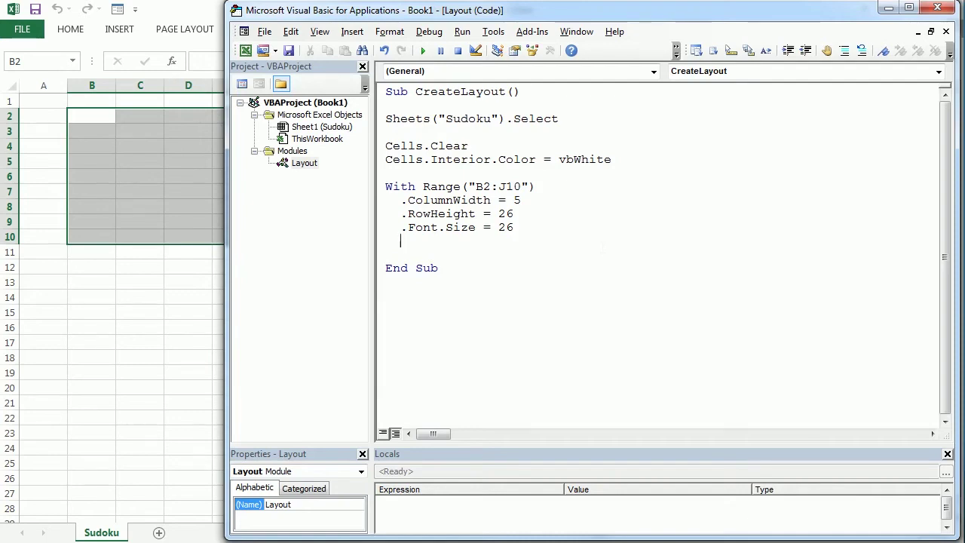
# Add .HorizontalAlignment = xlCenter and .VerticalAlignment = xlCenter lines to the With block
pyautogui.write('.')
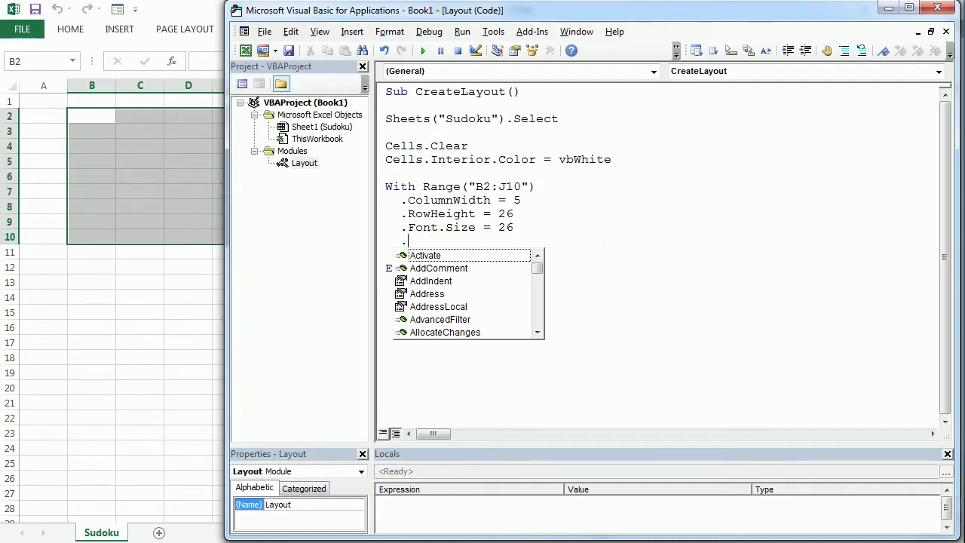
pyautogui.write('horizontal')
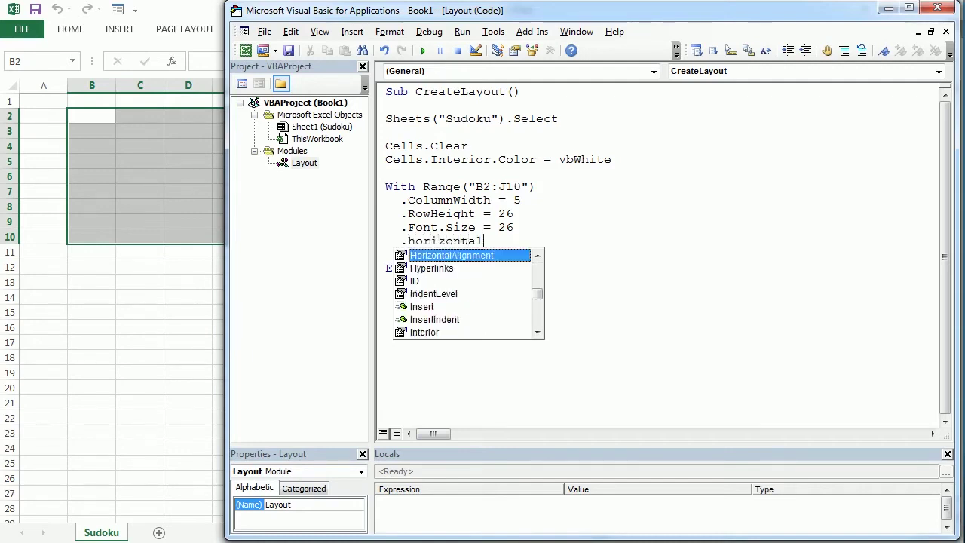
pyautogui.write('alignm')
pyautogui.write('ent=xl')
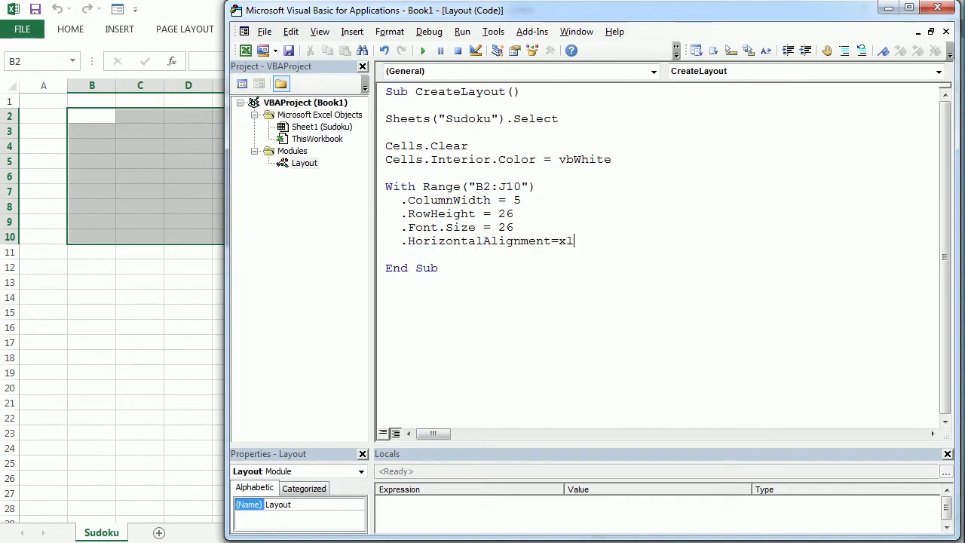
pyautogui.write('center')
pyautogui.press('Return')
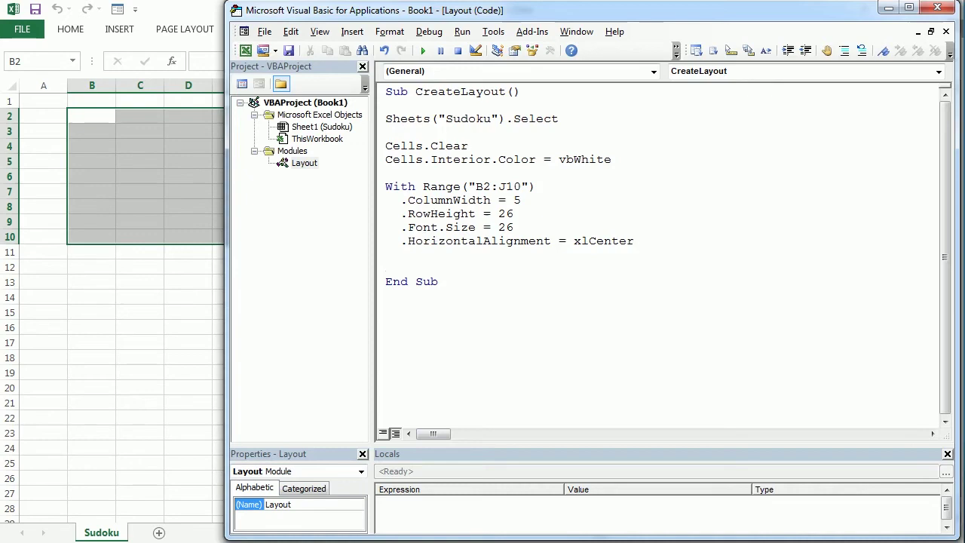
pyautogui.write('.ver')
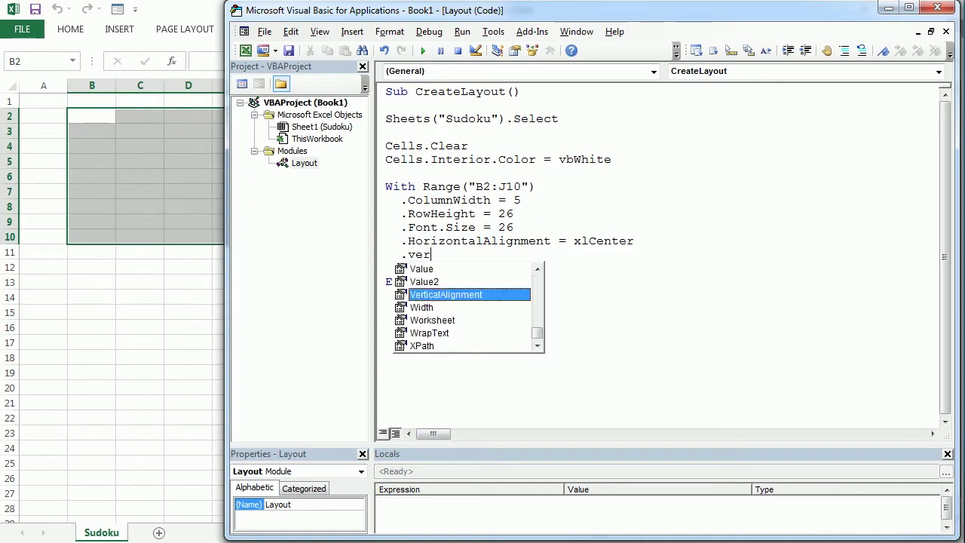
pyautogui.write('tical')
pyautogui.write('alignment=')
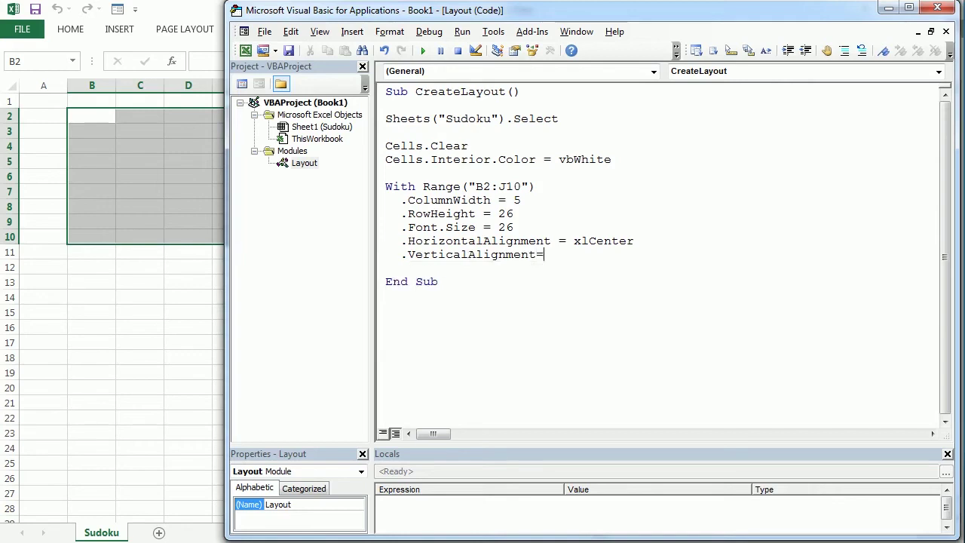
pyautogui.write('xlcenter')
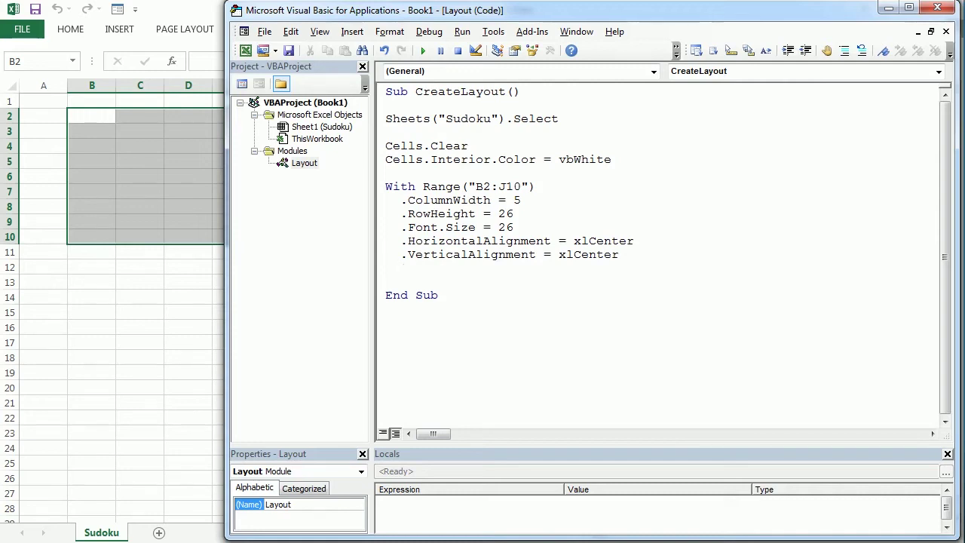
# Add a .Borders.LineStyle = xlContinuous line, fixing the 'boders' typo
pyautogui.write('.b')
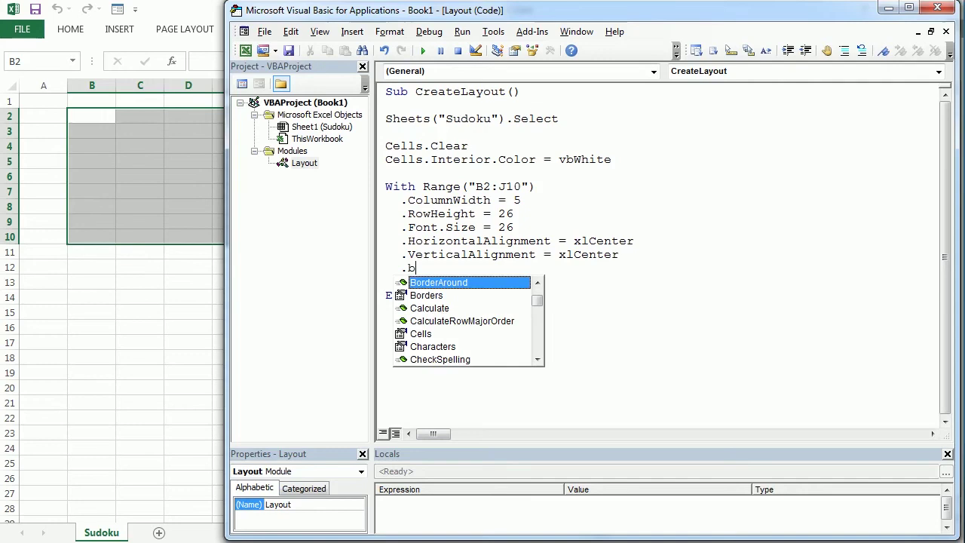
pyautogui.write('oders.line')
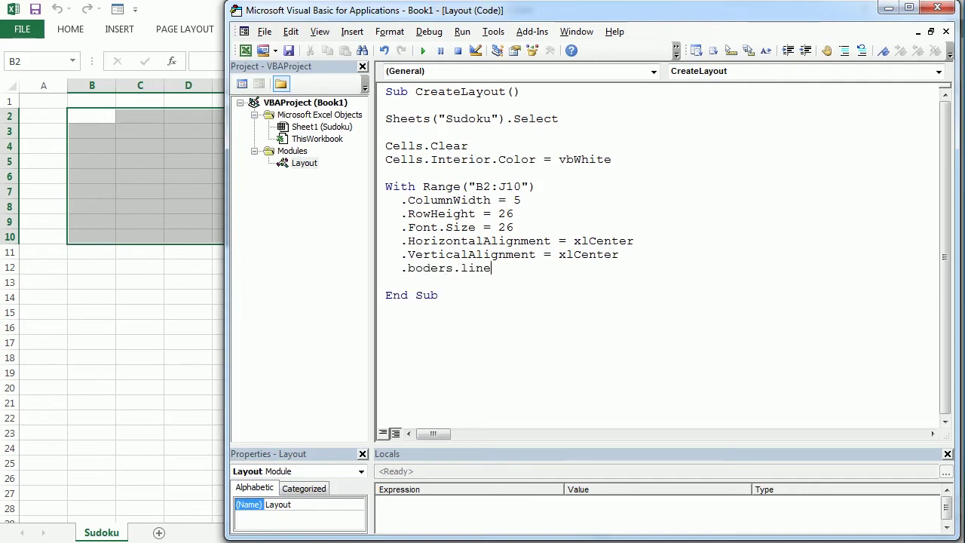
pyautogui.write('style')
pyautogui.write(' =xl')
pyautogui.write('continuous')
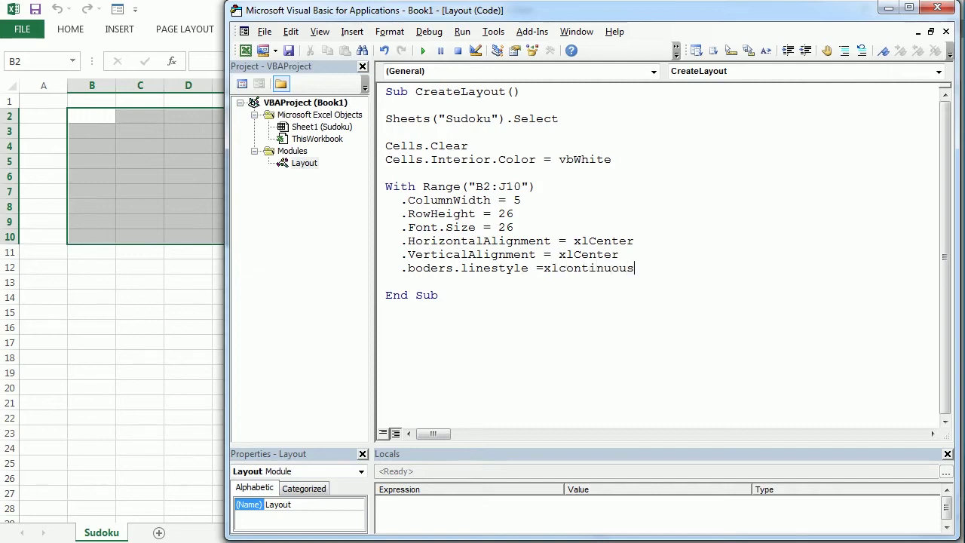
pyautogui.press('Return')
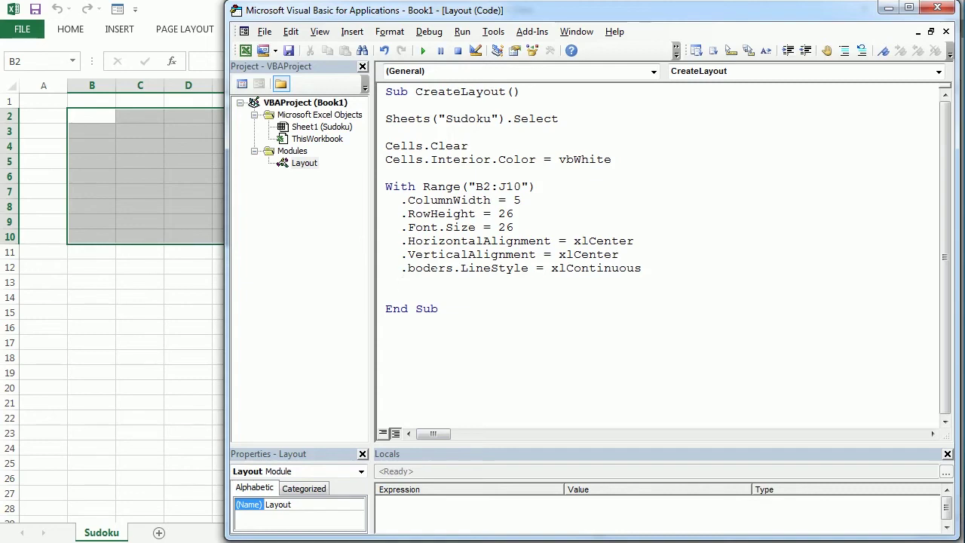
pyautogui.click(422, 269)
pyautogui.write('r')
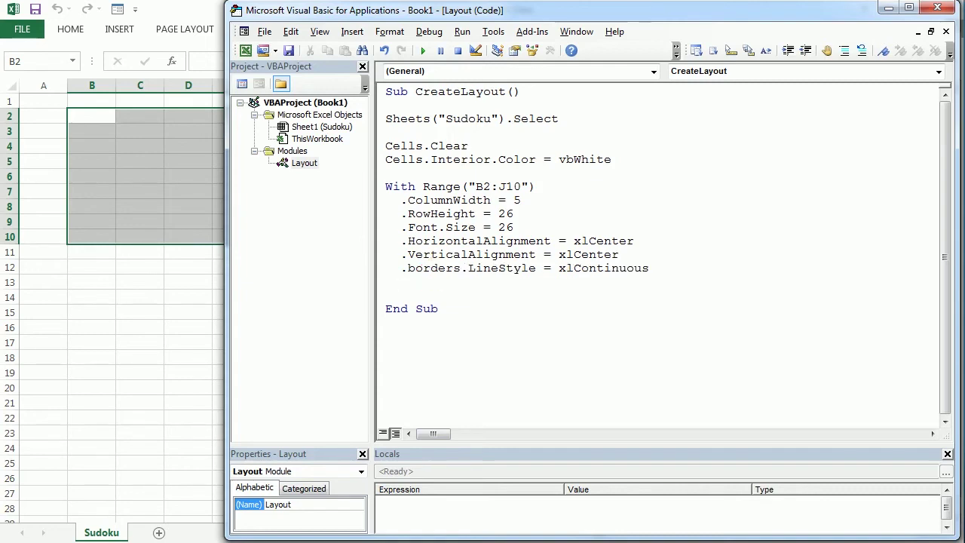
# Add a continuous .BorderAround statement, changing its weight from thin to thick
pyautogui.press('Down')
pyautogui.write('.')
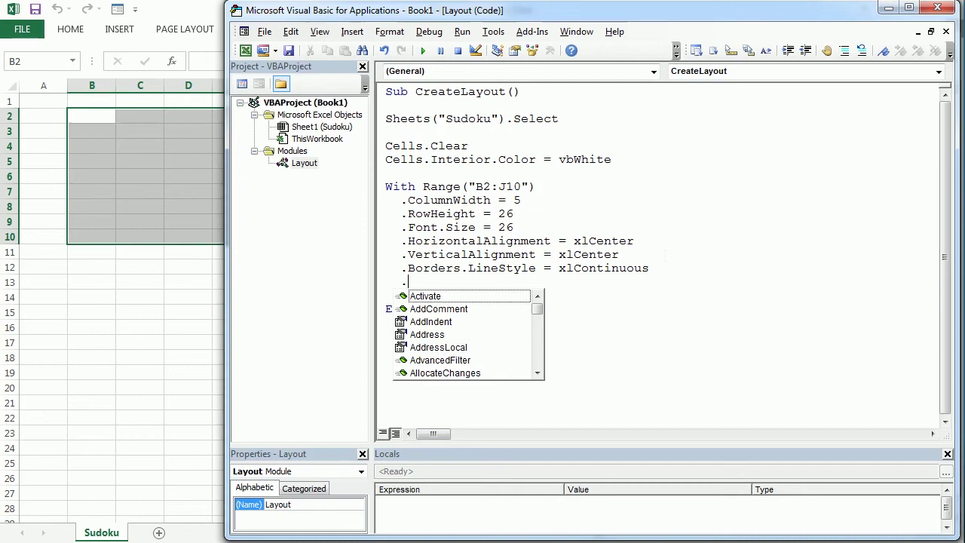
pyautogui.write('bordera')
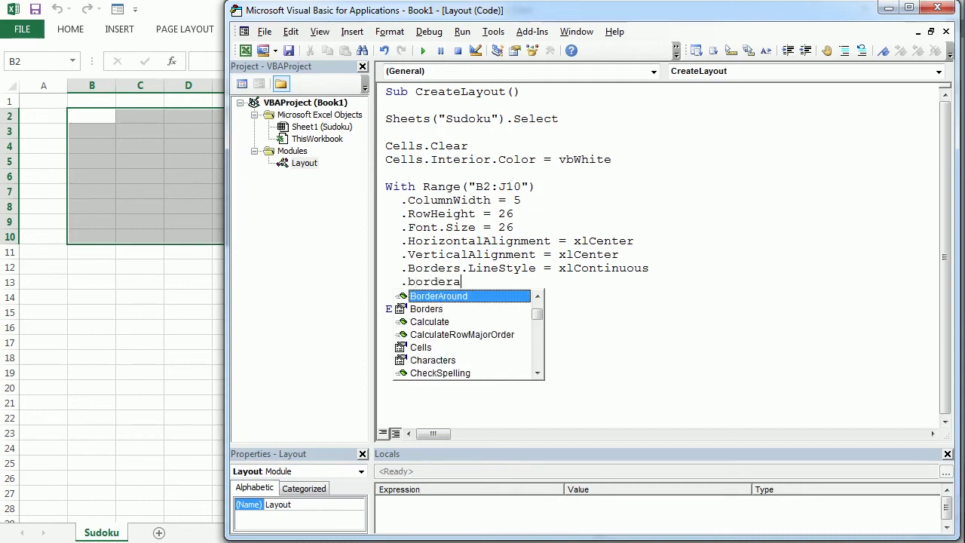
pyautogui.write('round')
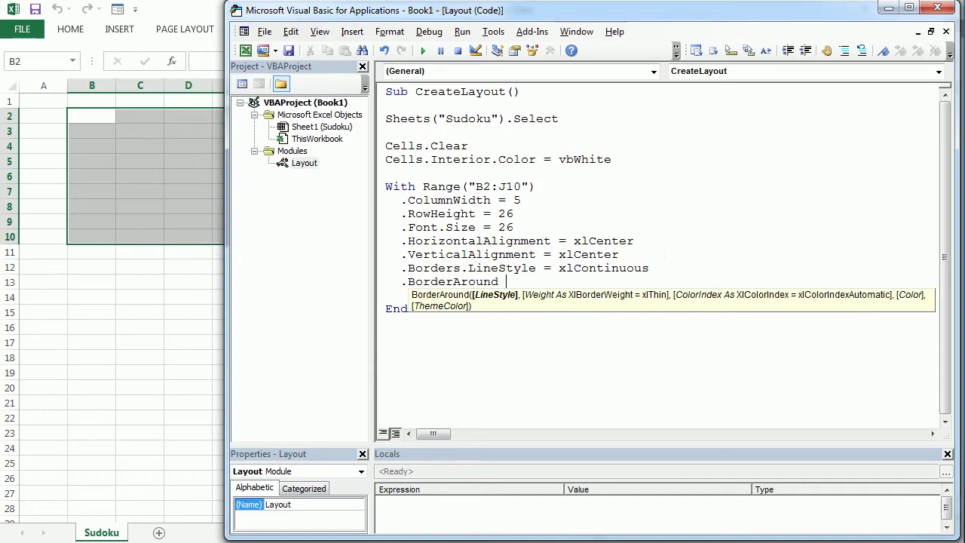
pyautogui.write(' line')
pyautogui.write('style')
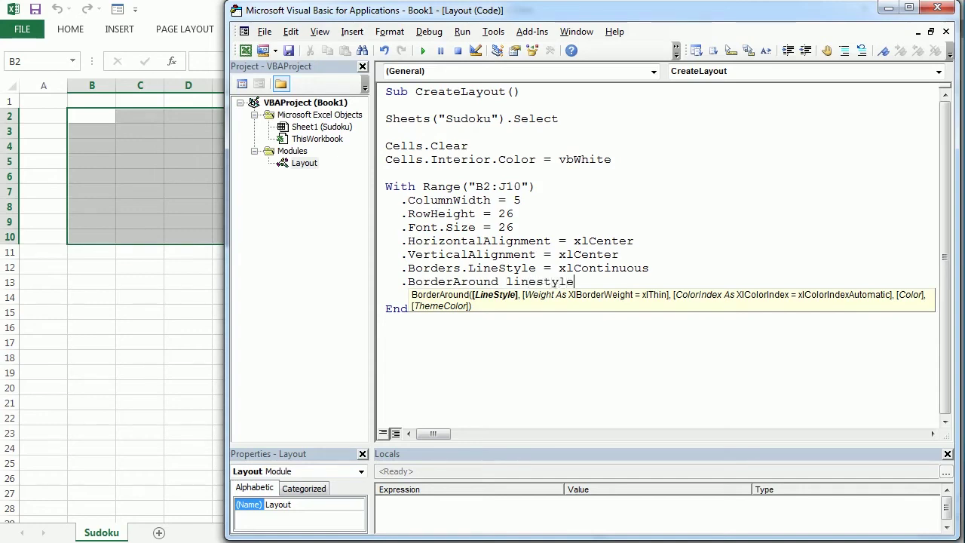
pyautogui.write(':=')
pyautogui.write('xlconti')
pyautogui.write('nuo')
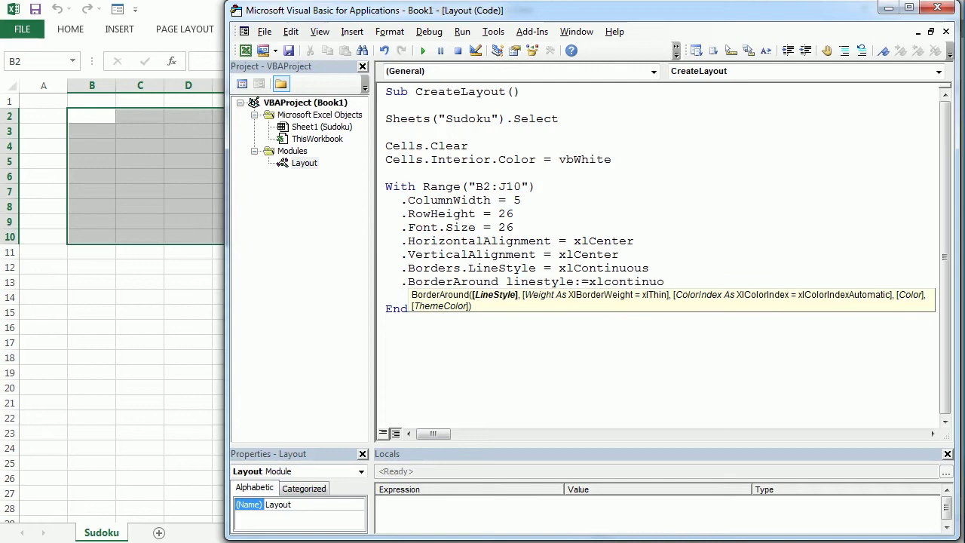
pyautogui.write('us')
pyautogui.write(', ')
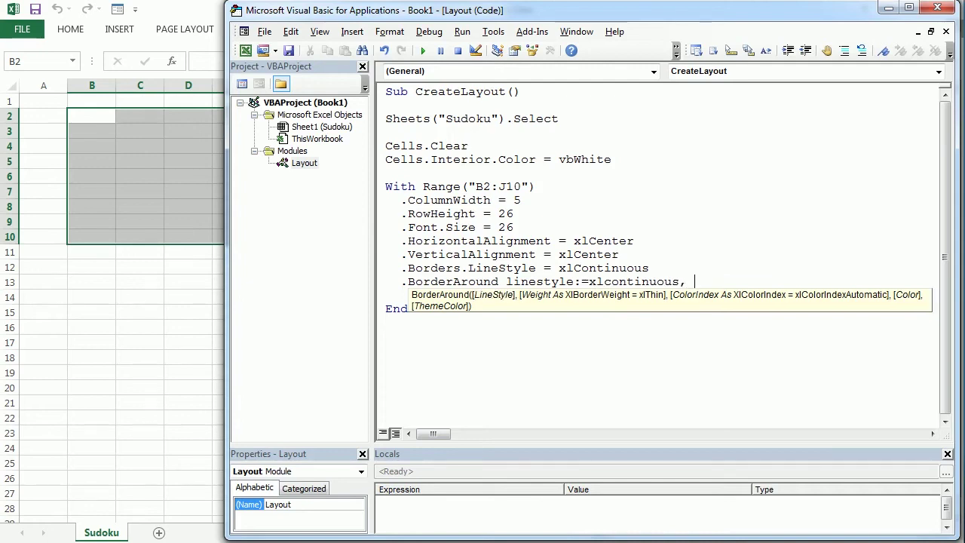
pyautogui.write('weight')
pyautogui.write(':=')
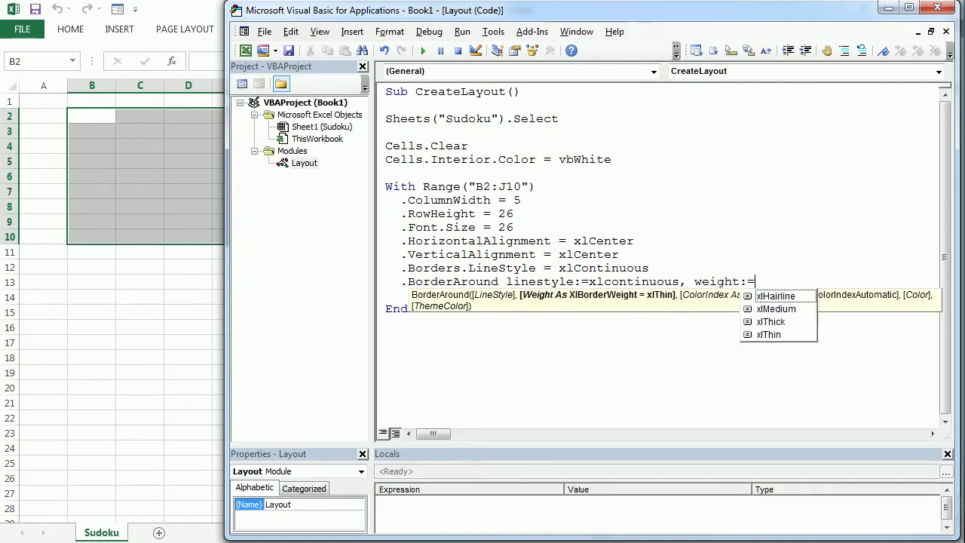
pyautogui.write('xlthin')
pyautogui.press('BackSpace')
pyautogui.press('BackSpace')
# Finish the weight as xlThick and close the block with End With
pyautogui.write('ick')
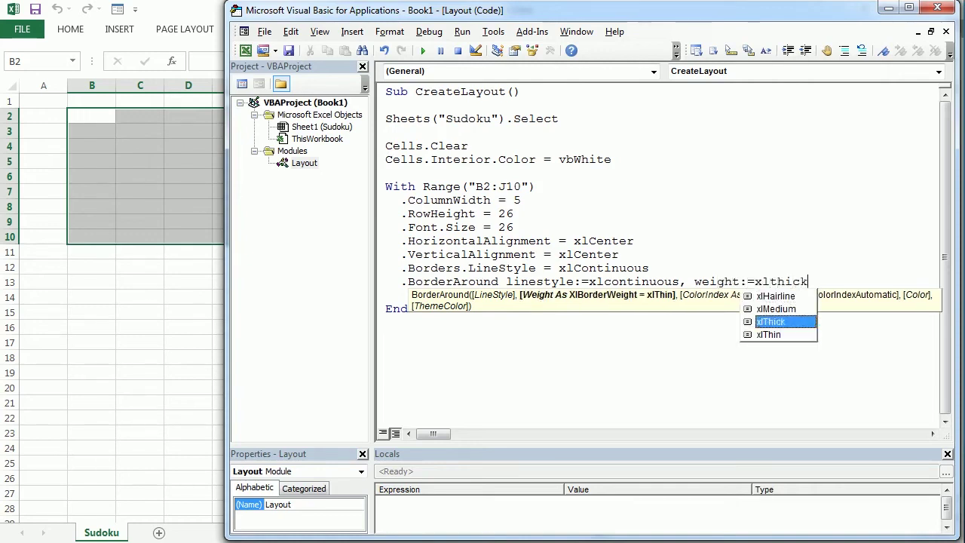
pyautogui.press('Return')
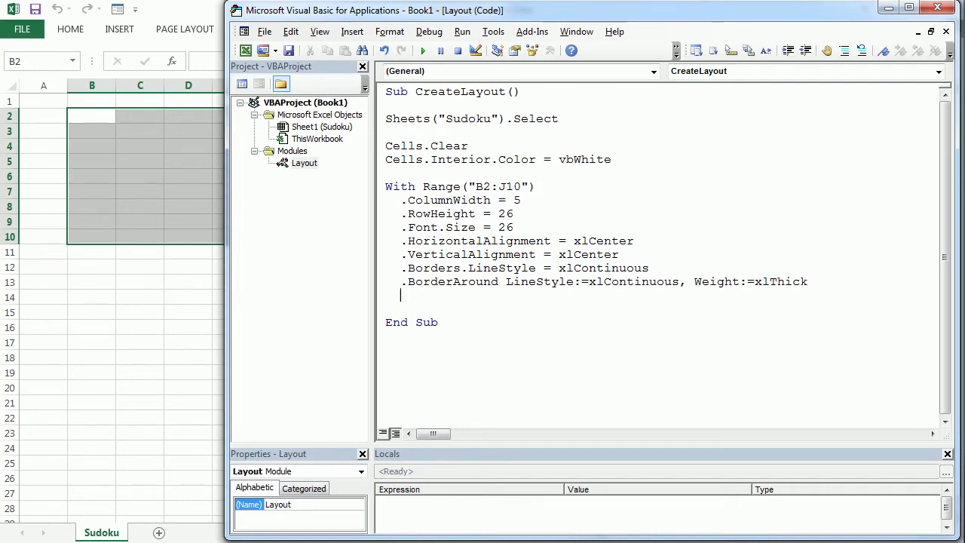
pyautogui.write('end')
pyautogui.write(' with')
pyautogui.press('Return')
pyautogui.press('Return')
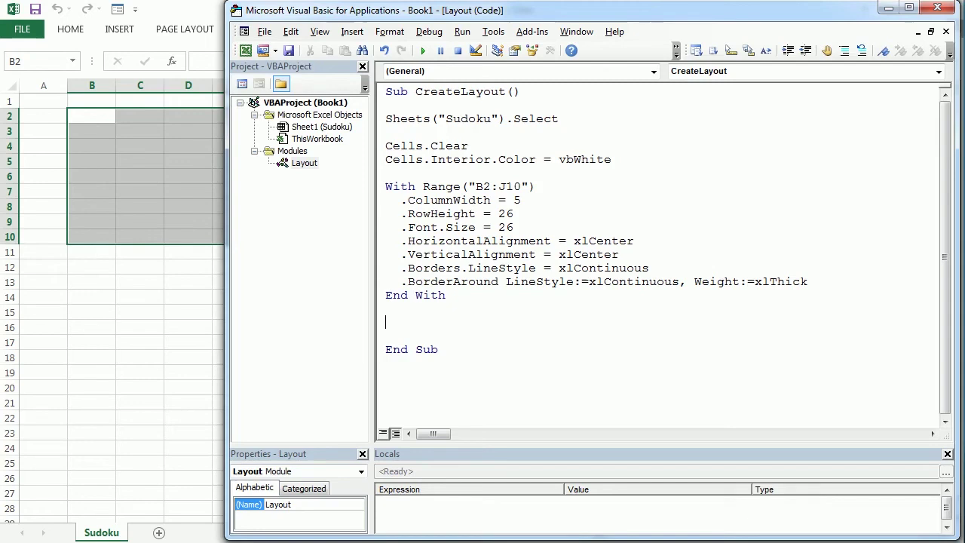
# Copy the .BorderAround LineStyle:=xlContinuous, Weight:=xlThick statement to the clipboard
pyautogui.moveTo(401, 282); pyautogui.dragTo(808, 282)
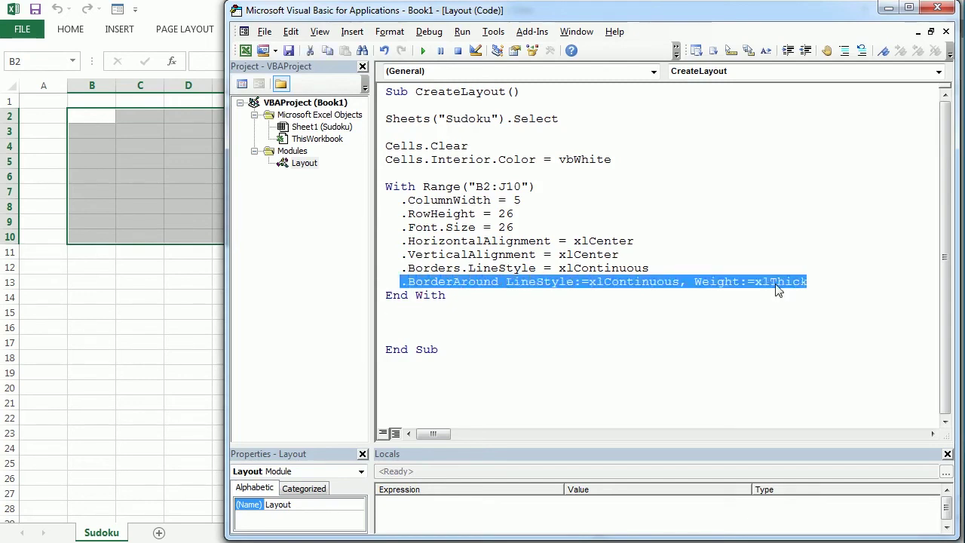
pyautogui.hotkey('ctrl', 'c')
pyautogui.click(396, 327)
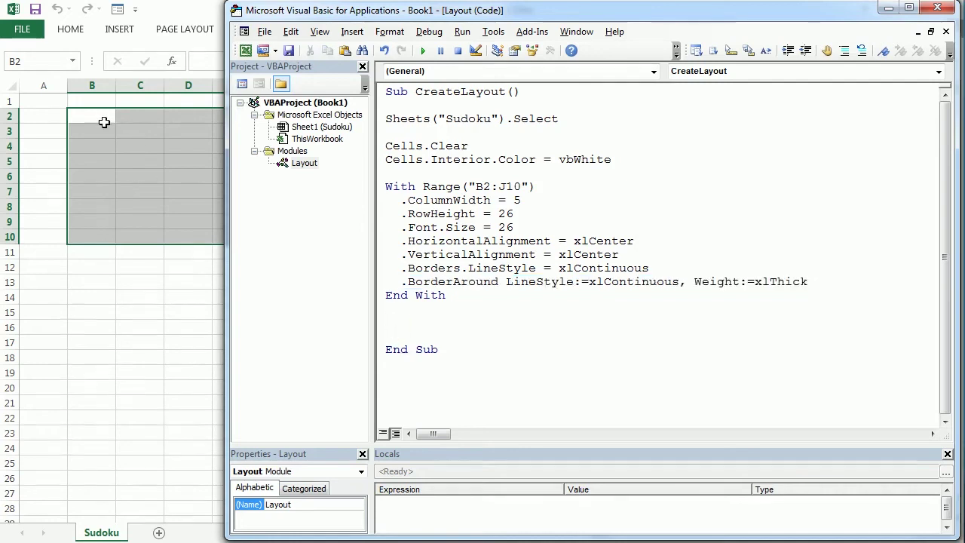
# Select boxes B2:D4 and E2:G4 on the Sudoku sheet, then return to the VBA editor
pyautogui.moveTo(104, 122); pyautogui.dragTo(171, 154)
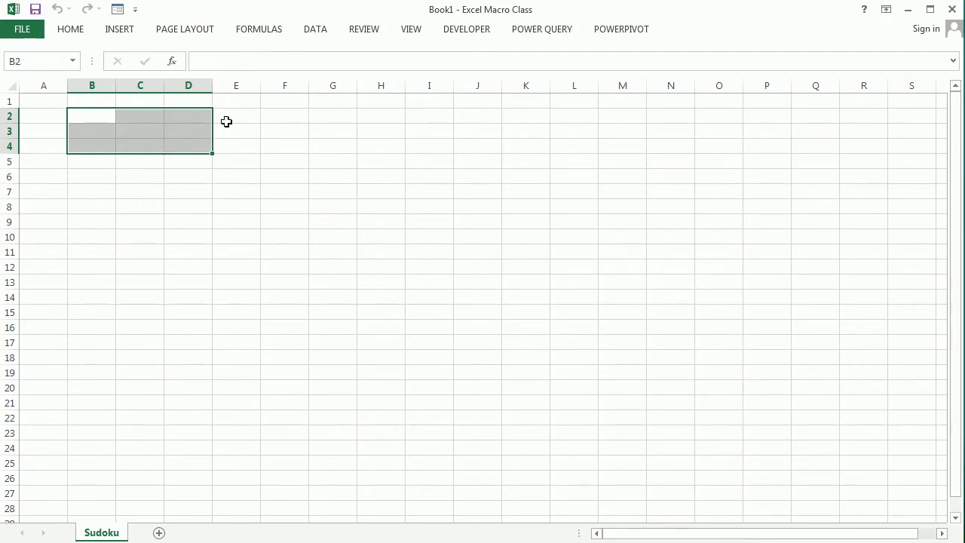
pyautogui.moveTo(226, 121); pyautogui.dragTo(339, 154)
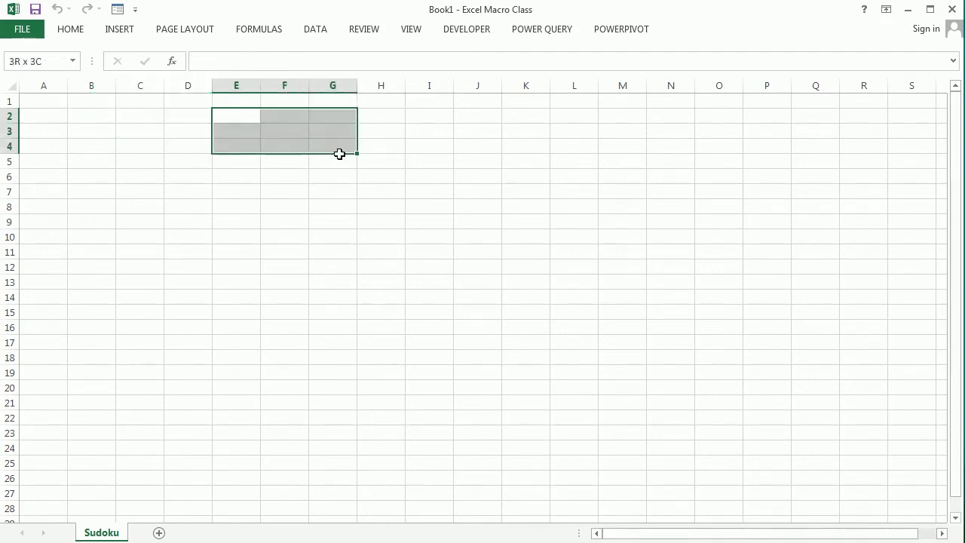
pyautogui.click(304, 479)
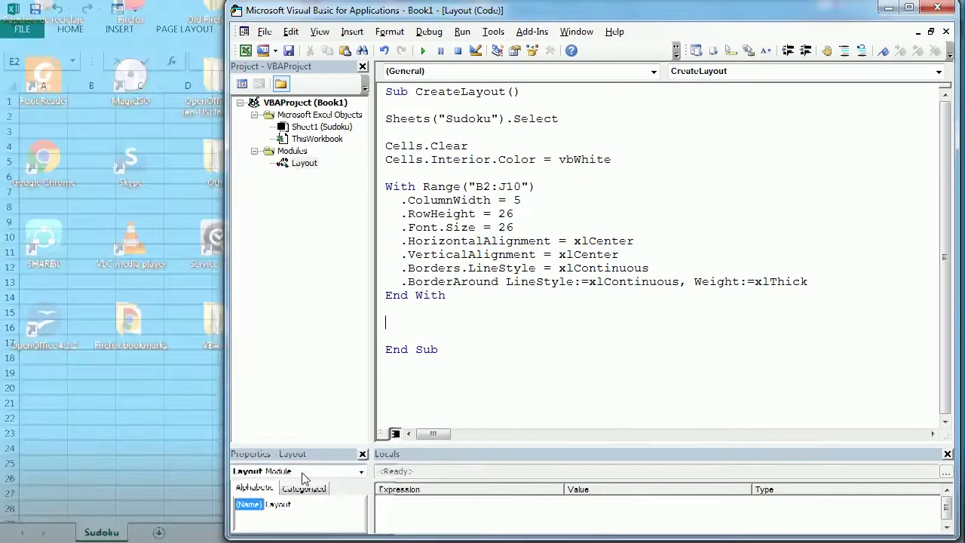
# Add thick BorderAround lines for boxes E2:G4 and B5:D7 by pasting the copied statement
pyautogui.write('range')
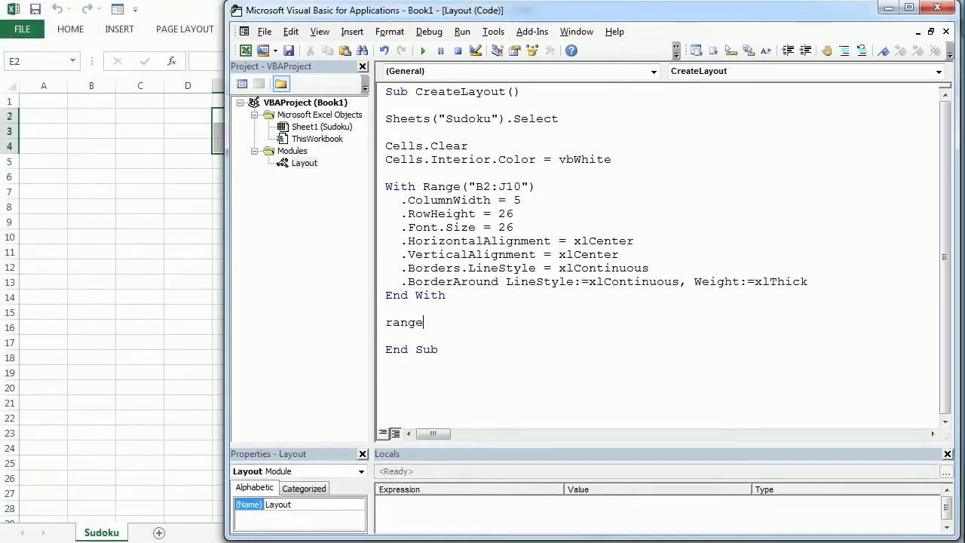
pyautogui.write('("E2')
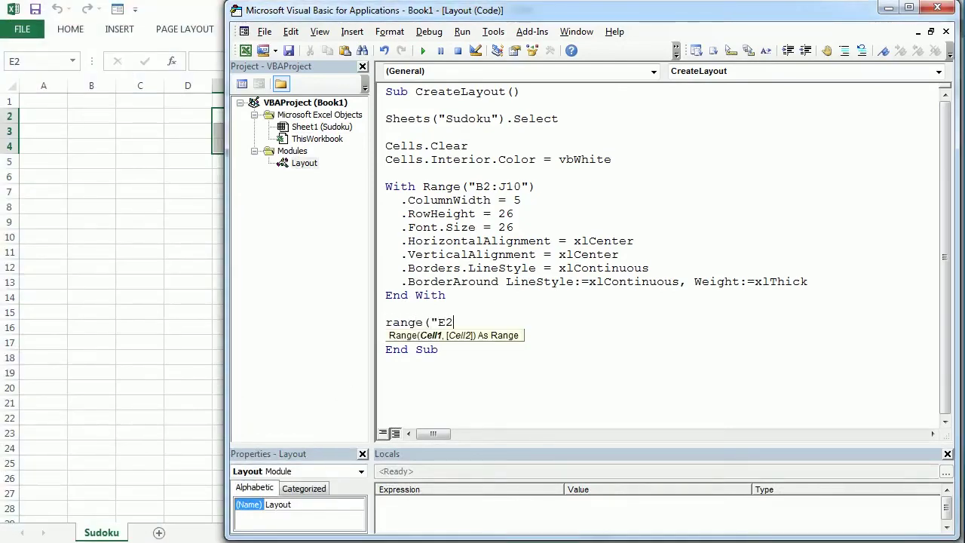
pyautogui.write(':G2')
pyautogui.press('BackSpace')
pyautogui.write('4')
pyautogui.write('")')
pyautogui.hotkey('ctrl', 'v')
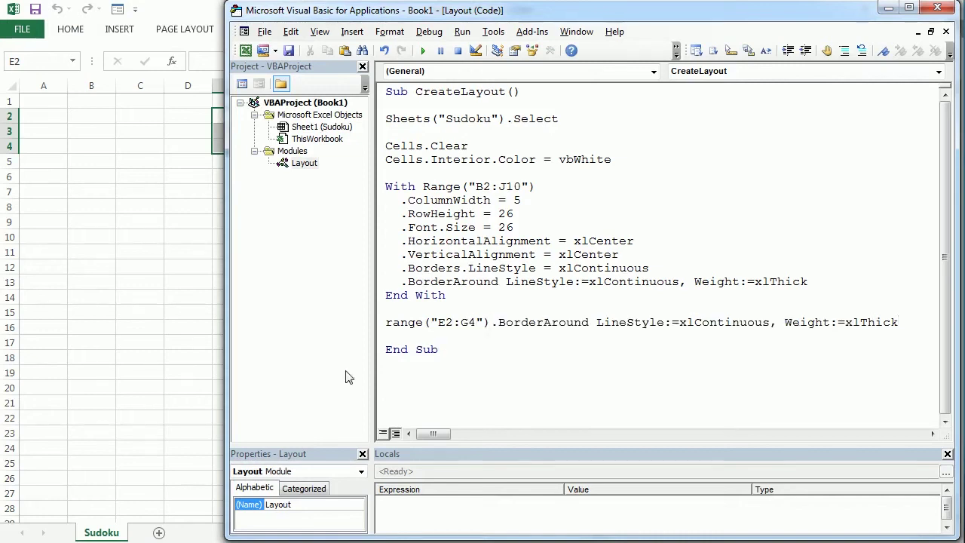
pyautogui.press('Return')
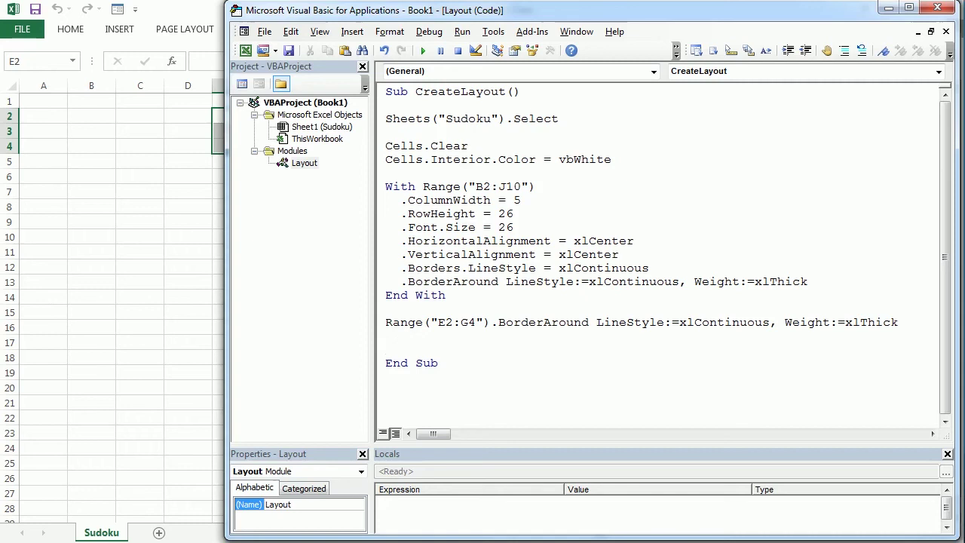
pyautogui.write('ran')
pyautogui.write('ge("')
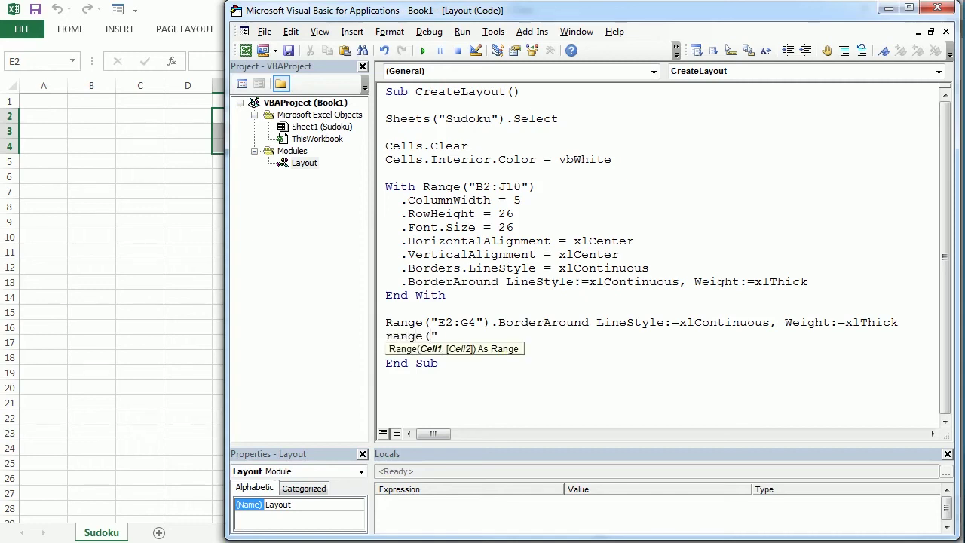
pyautogui.write('B5:')
pyautogui.write('D7')
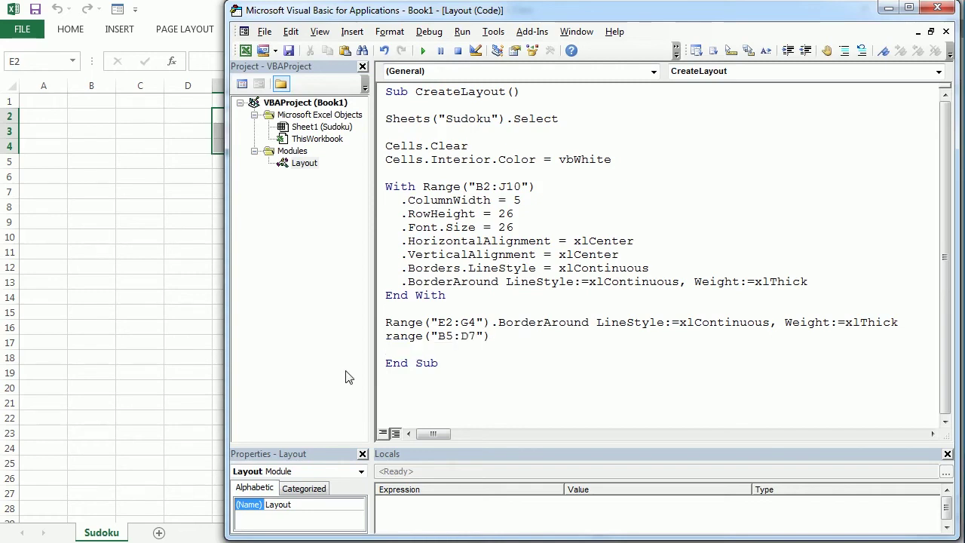
pyautogui.hotkey('ctrl', 'v')
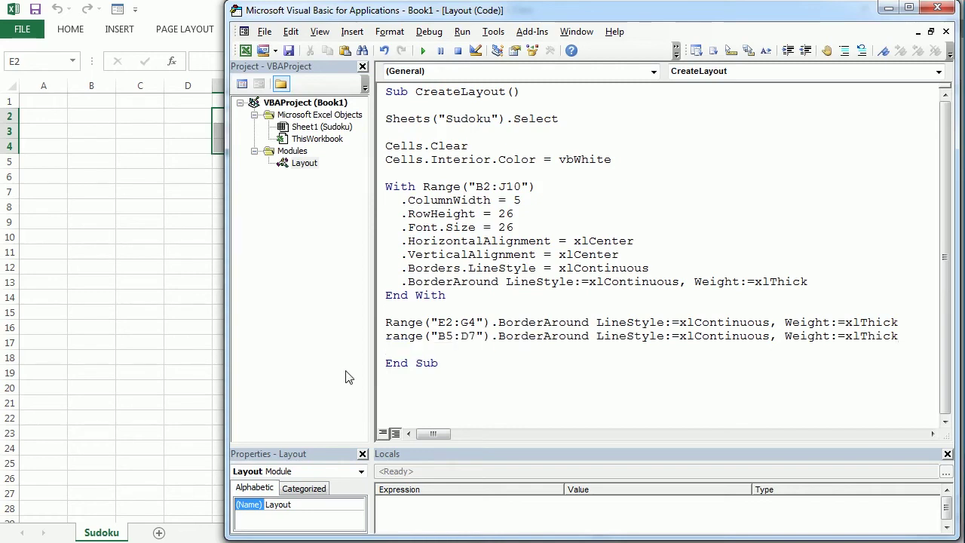
pyautogui.press('Return')
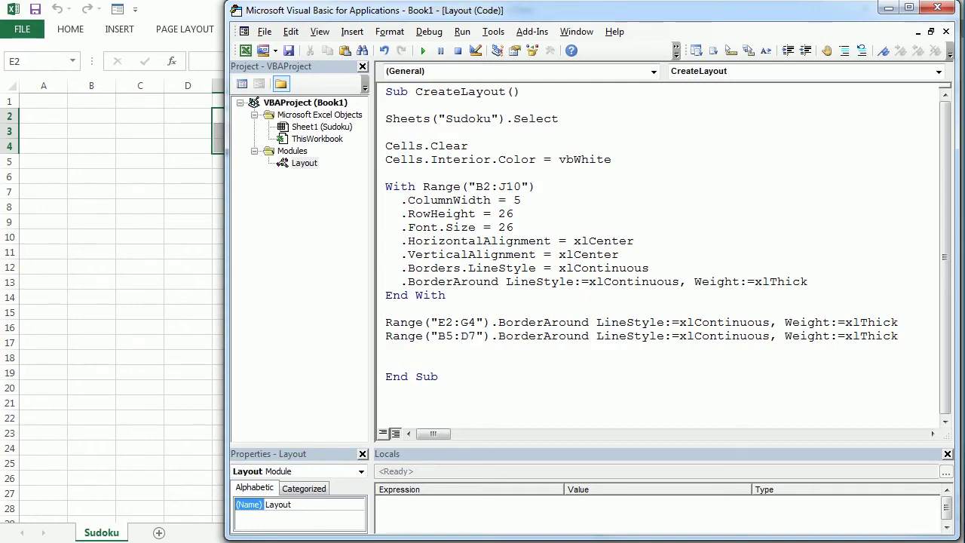
# Add thick BorderAround lines for boxes H5:J7 and E8:G10
pyautogui.write('range(')
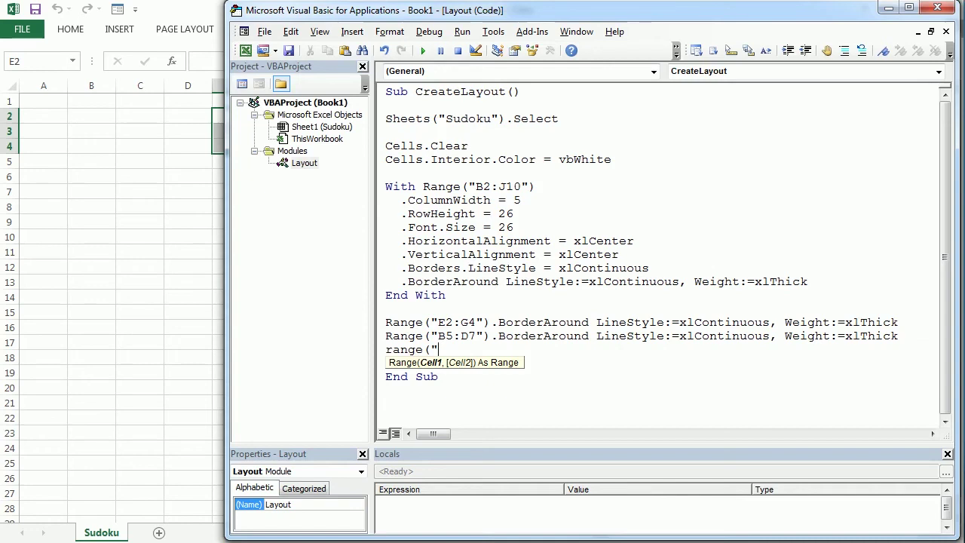
pyautogui.write('"H5:')
pyautogui.write('J7')
pyautogui.write('")')
pyautogui.hotkey('ctrl', 'v')
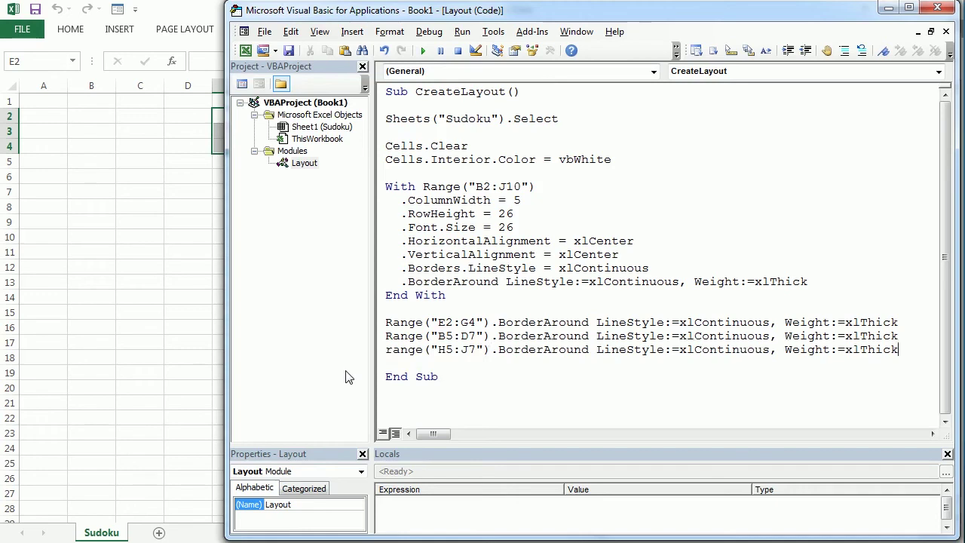
pyautogui.press('Return')
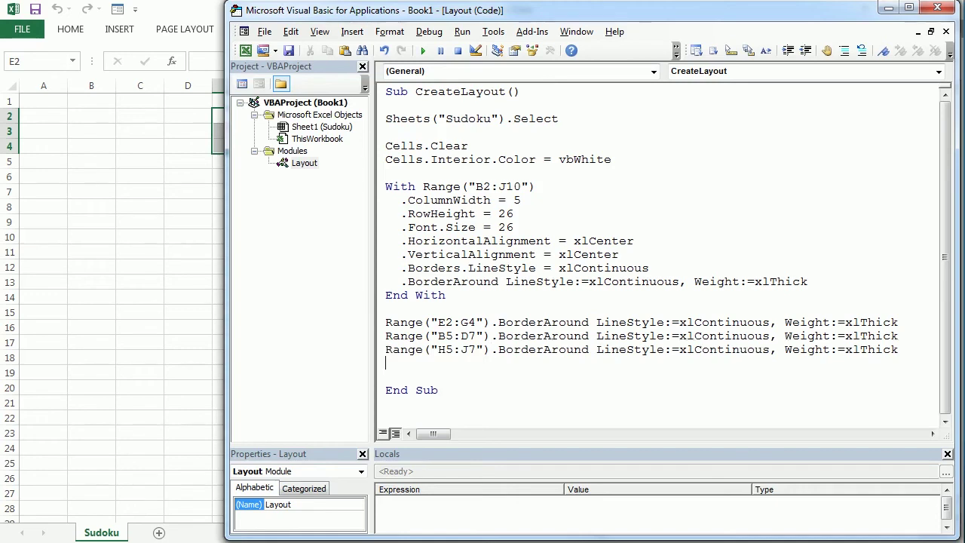
pyautogui.write('range(')
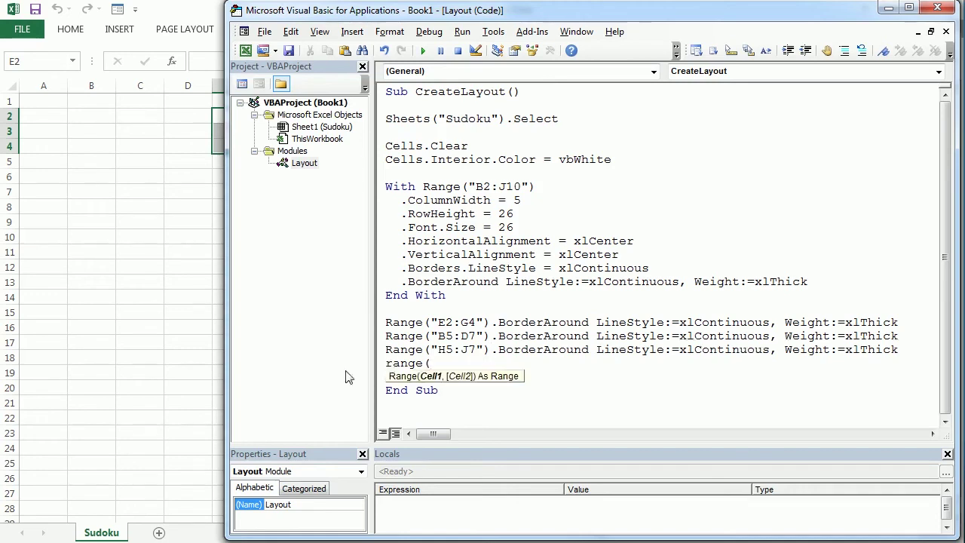
pyautogui.write('"E8:')
pyautogui.write('G10')
pyautogui.write('")')
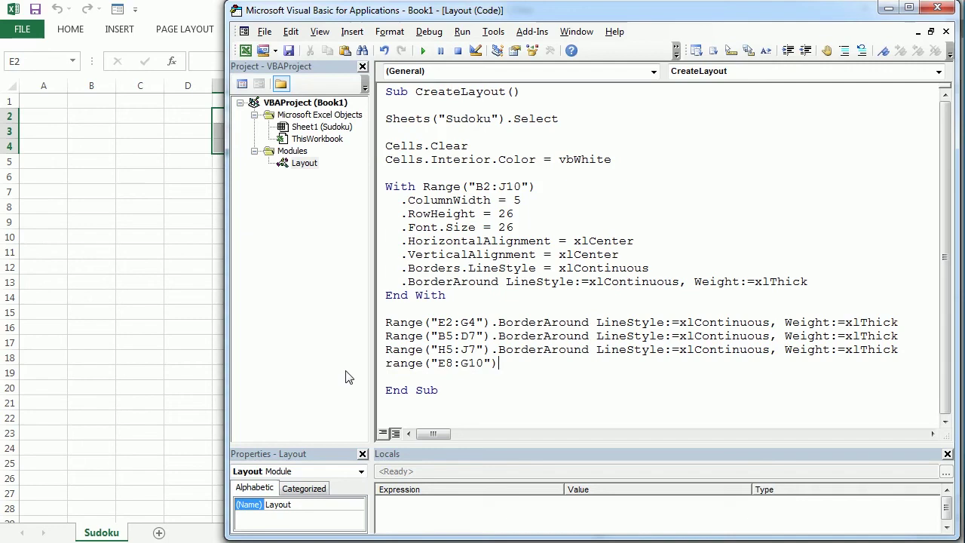
pyautogui.hotkey('ctrl', 'v')
pyautogui.press('Return')
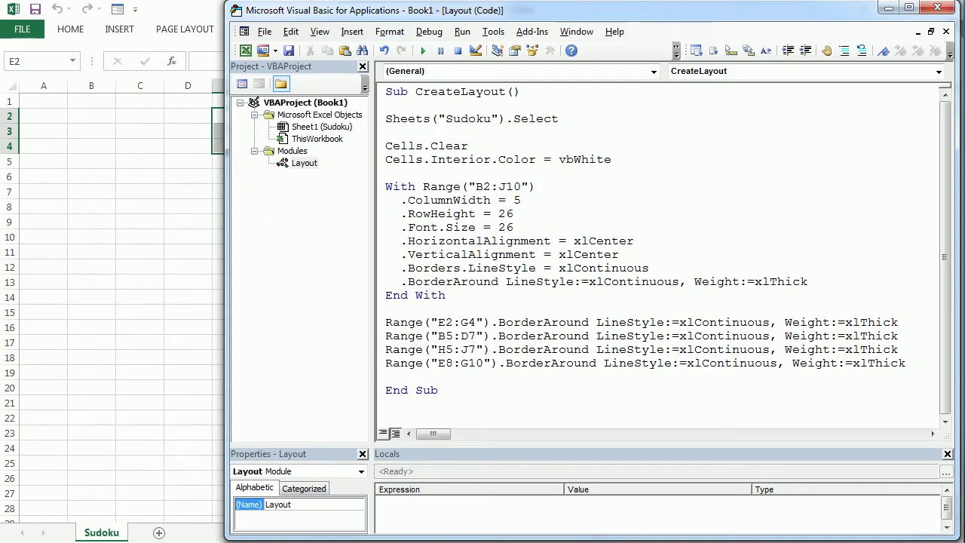
# Run the CreateLayout macro, then select B2:J10 and the top-left box to check the borders
pyautogui.moveTo(226, 216); pyautogui.dragTo(462, 223)
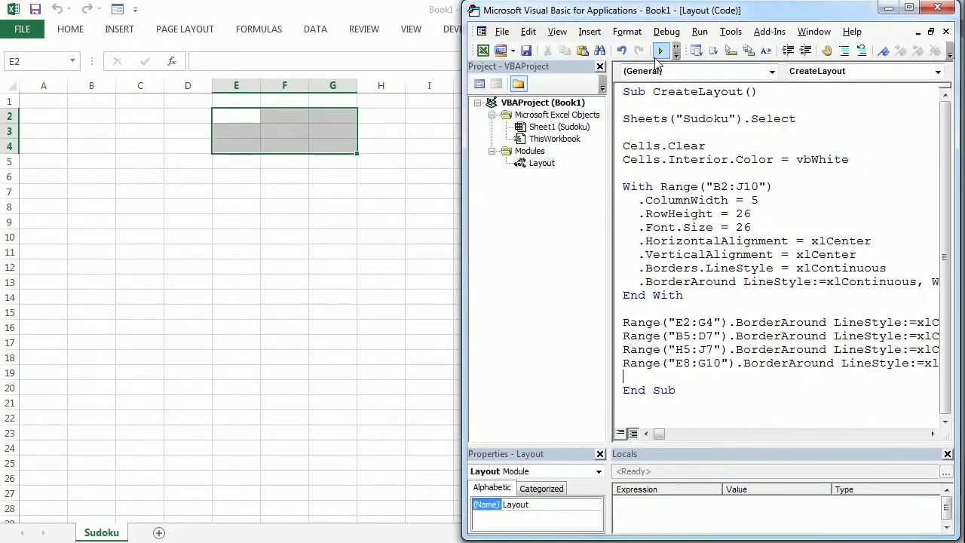
pyautogui.click(661, 52)
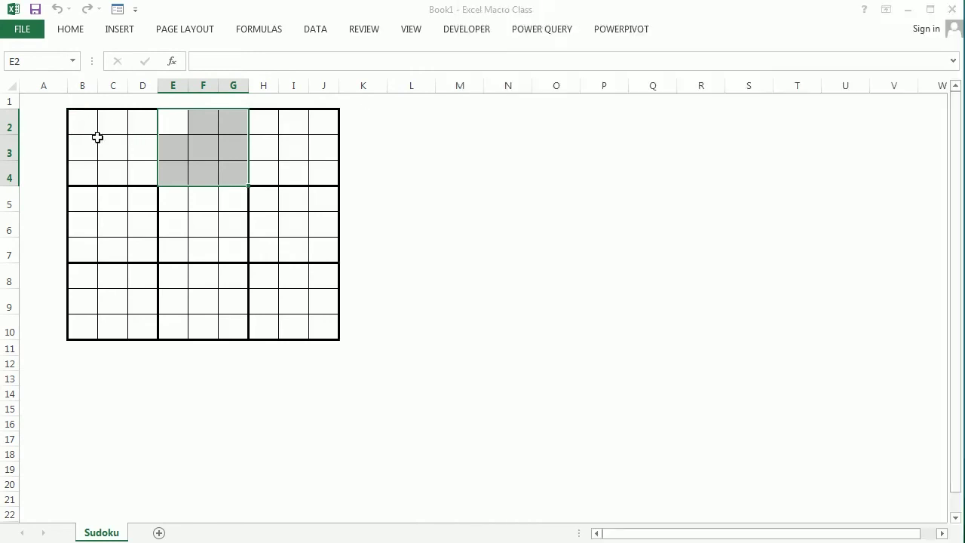
pyautogui.moveTo(82, 123)
pyautogui.mouseDown()
pyautogui.moveTo(303, 300)
pyautogui.moveTo(321, 326)
pyautogui.mouseUp()
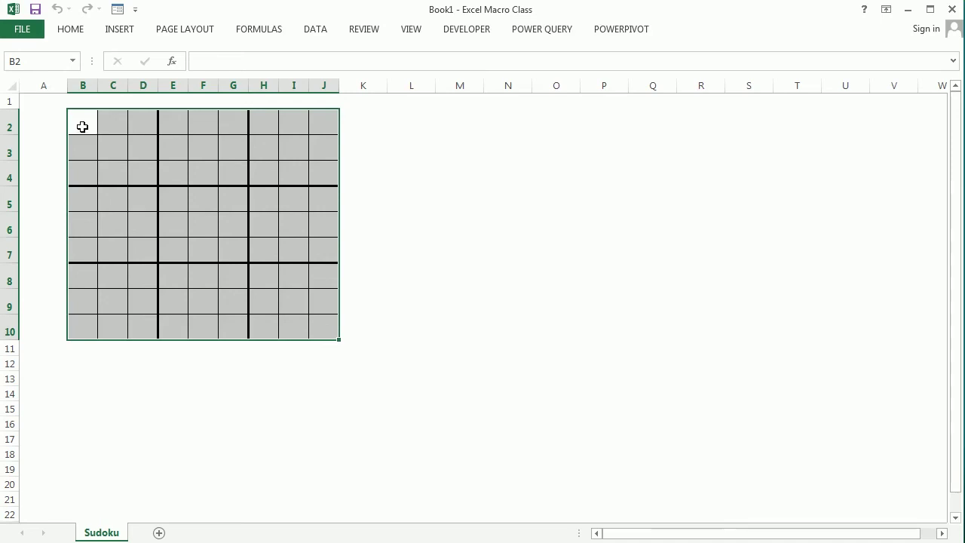
pyautogui.moveTo(82, 127)
pyautogui.mouseDown()
pyautogui.moveTo(327, 271)
pyautogui.moveTo(319, 326)
pyautogui.mouseUp()
# Enter the digits 1 through 9 across row 2, B2:J2
pyautogui.click(89, 127)
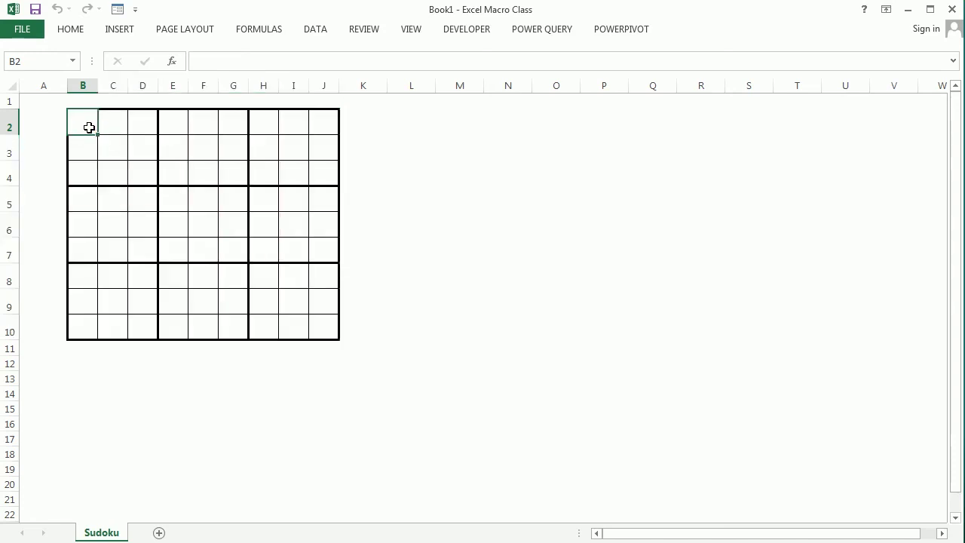
pyautogui.write('1')
pyautogui.press('Tab')
pyautogui.write('2')
pyautogui.press('Tab')
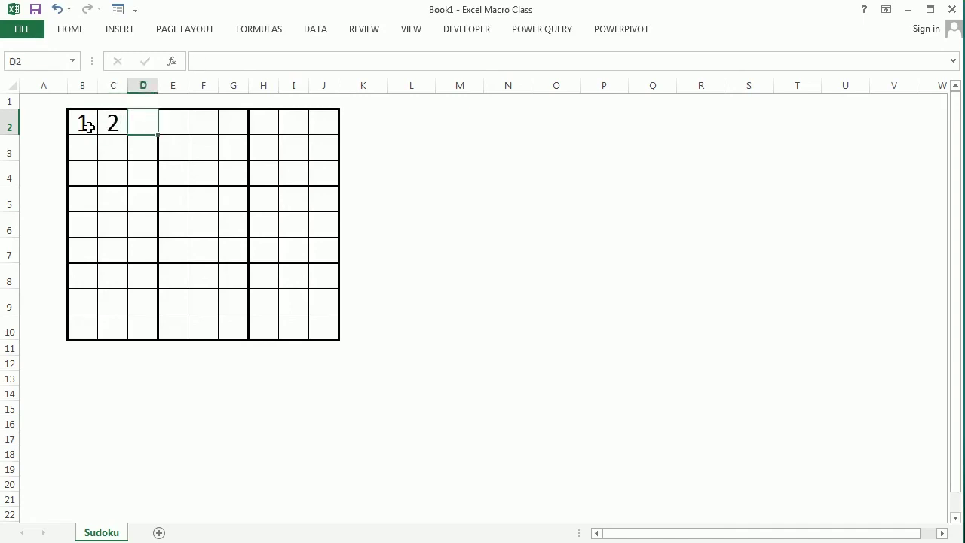
pyautogui.write('3')
pyautogui.press('Tab')
pyautogui.write('4')
pyautogui.press('Tab')
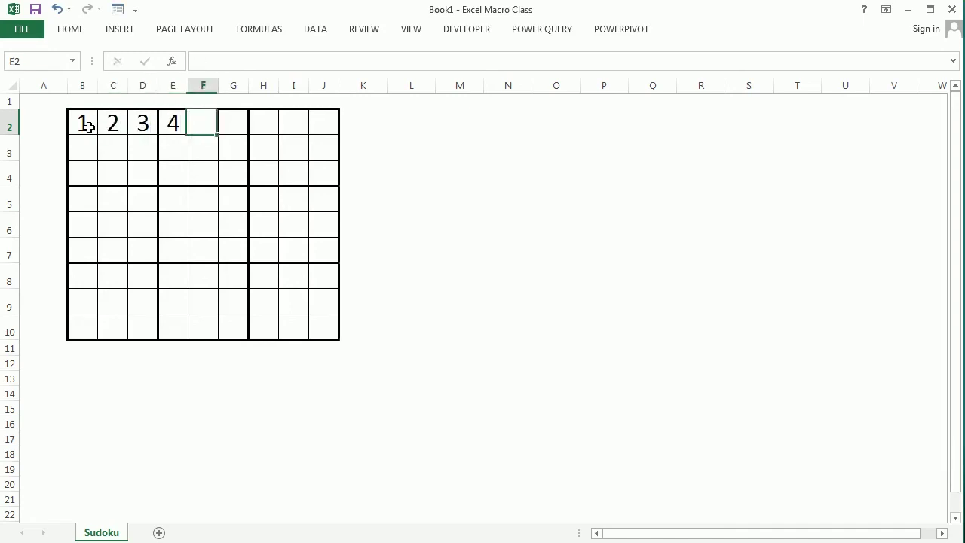
pyautogui.write('5')
pyautogui.press('Tab')
pyautogui.write('6')
pyautogui.press('Tab')
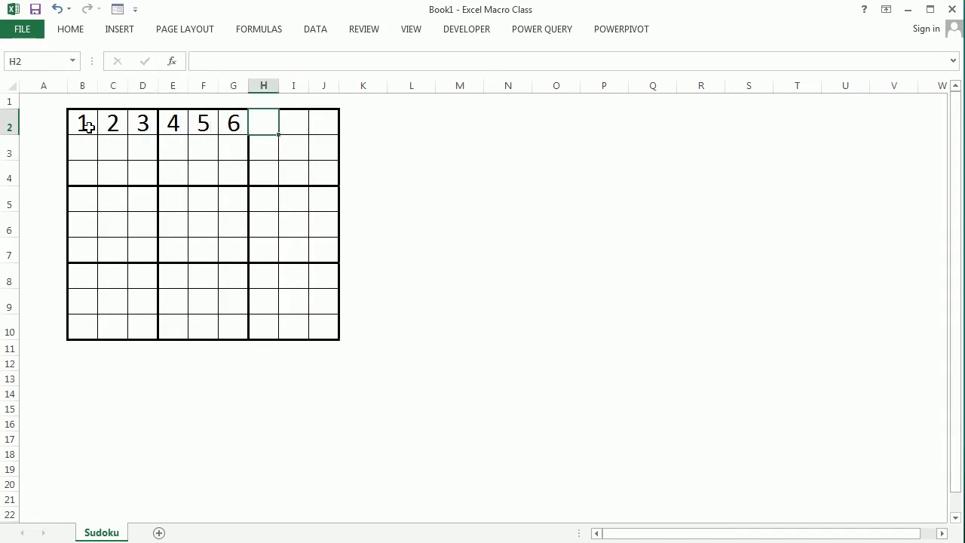
pyautogui.write('7')
pyautogui.press('Tab')
pyautogui.write('8')
pyautogui.press('Tab')
pyautogui.write('9')
pyautogui.press('Return')
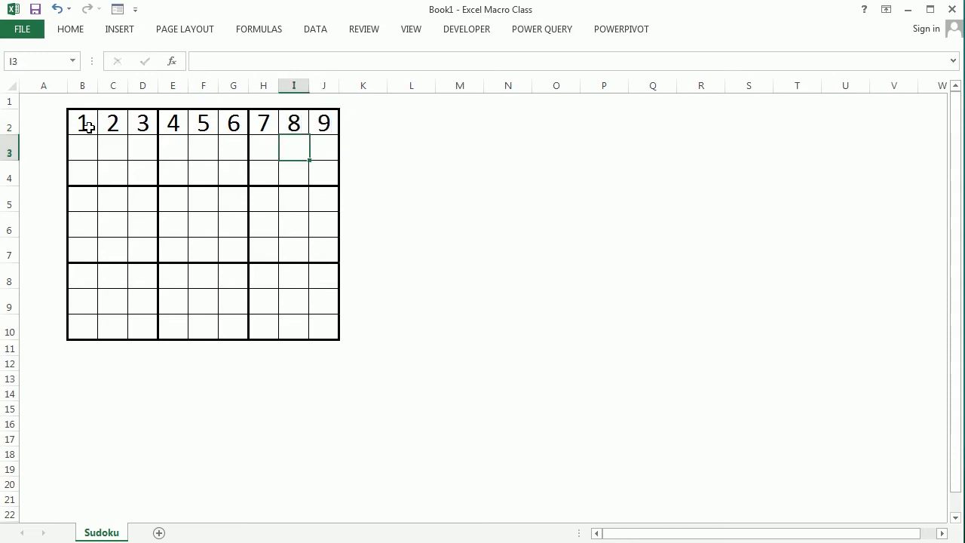
# Fill row 3 with 7, 8, 9 in B3:D3 and 1–6 in E3:J3
pyautogui.press('Left')
pyautogui.press('Left')
pyautogui.press('Left')
pyautogui.press('Left')
pyautogui.write('1')
pyautogui.press('Tab')
pyautogui.write('2')
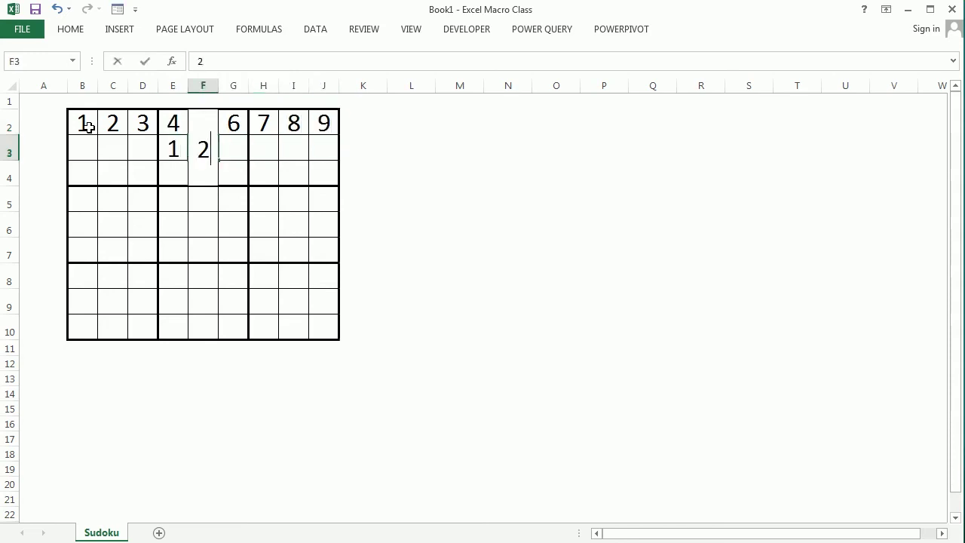
pyautogui.press('Tab')
pyautogui.write('3')
pyautogui.press('Tab')
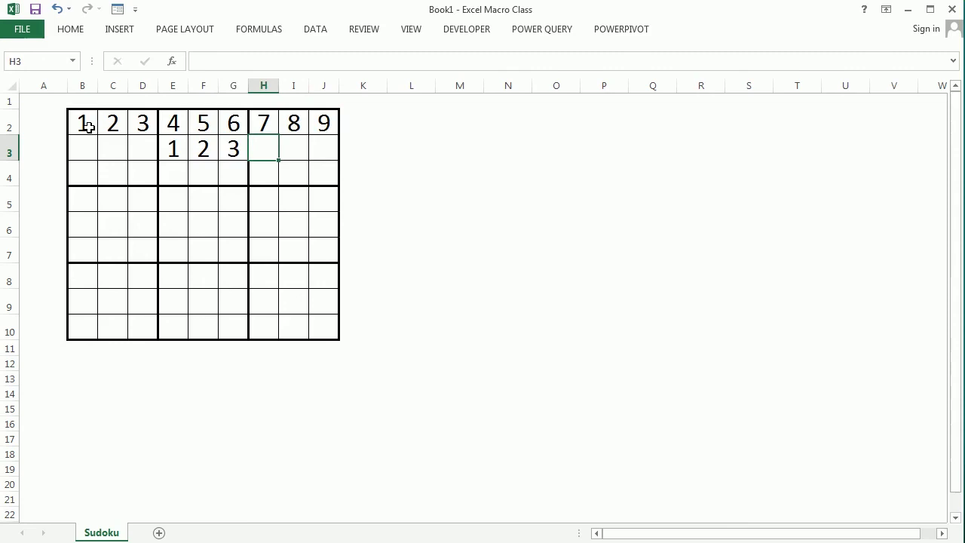
pyautogui.write('4')
pyautogui.press('Tab')
pyautogui.write('5')
pyautogui.press('Tab')
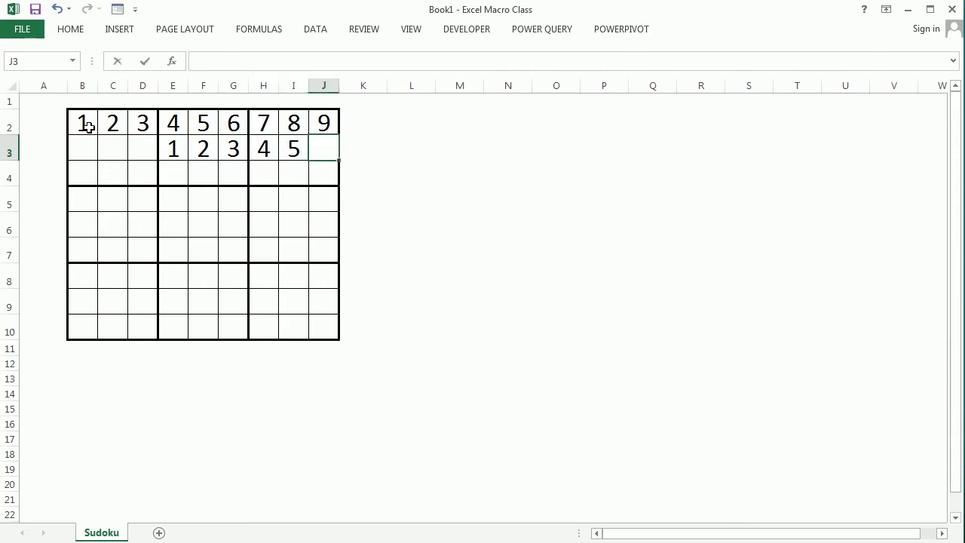
pyautogui.write('6')
pyautogui.press('Left')
pyautogui.press('Left')
pyautogui.press('Left')
pyautogui.press('Left')
pyautogui.press('Right')
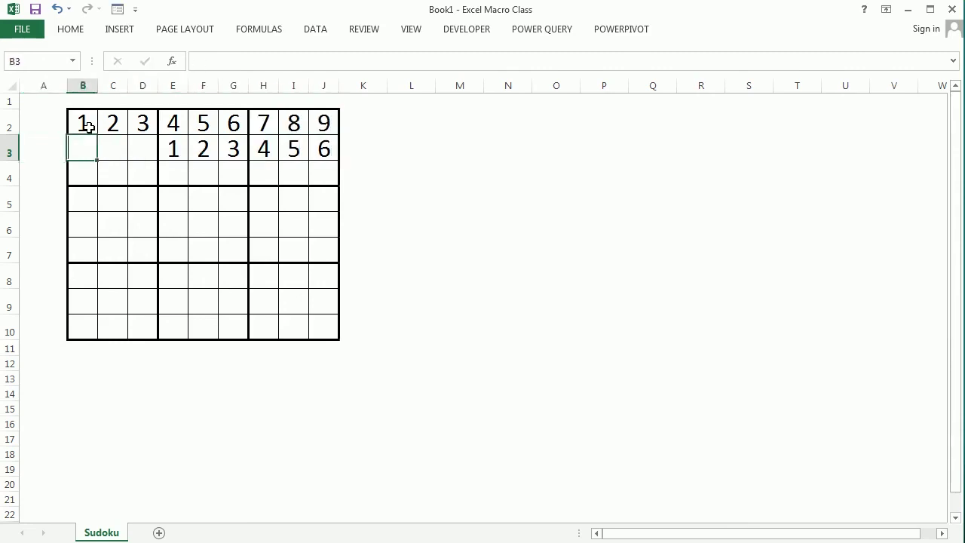
pyautogui.write('7')
pyautogui.press('Tab')
pyautogui.write('8')
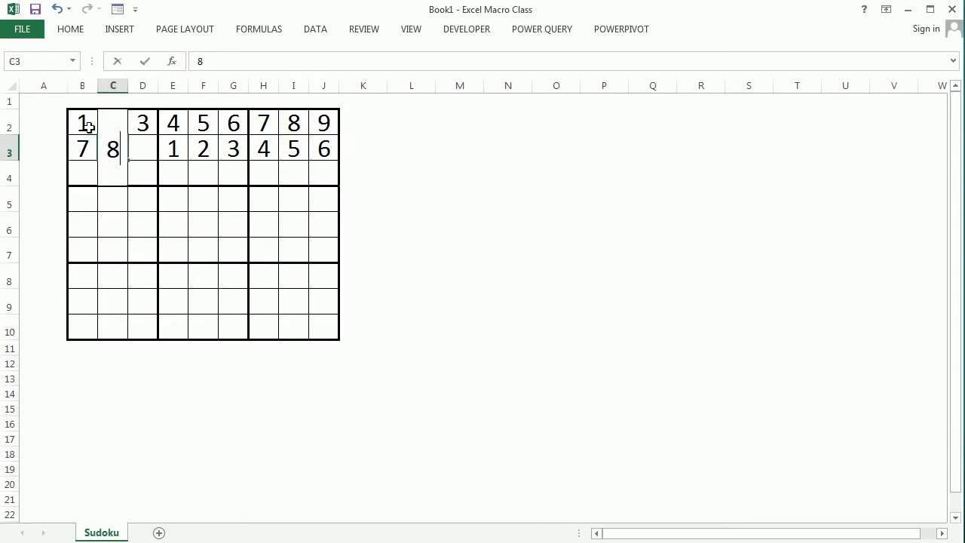
pyautogui.press('Tab')
pyautogui.write('9')
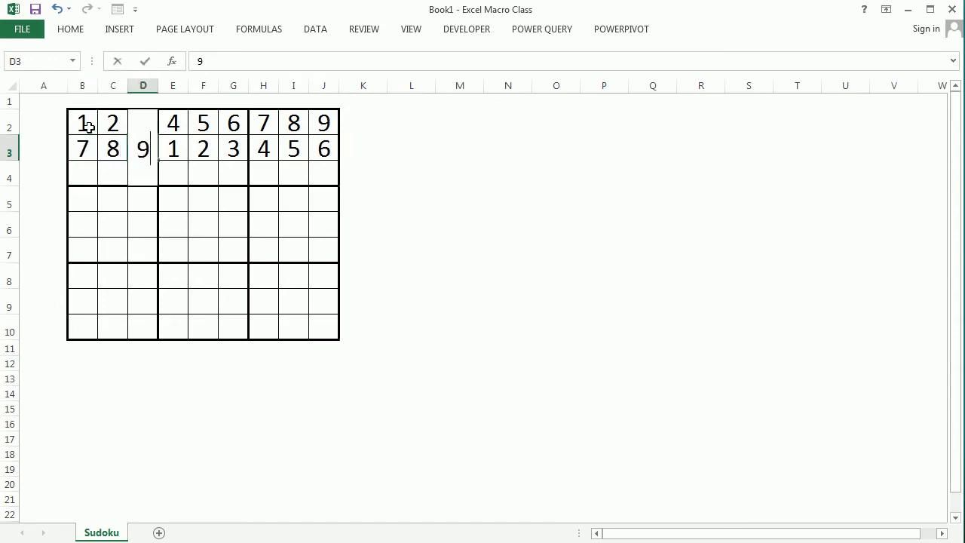
pyautogui.press('Return')
# Enter 1, 2, 3 into H4:J4
pyautogui.press('Right')
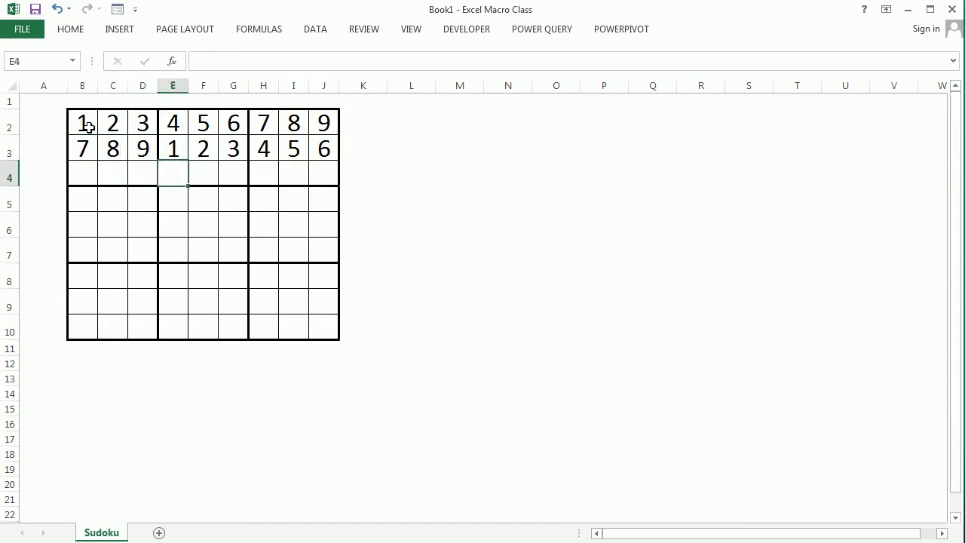
pyautogui.press('Right')
pyautogui.press('Right')
pyautogui.press('Right')
pyautogui.write('1')
pyautogui.press('Tab')
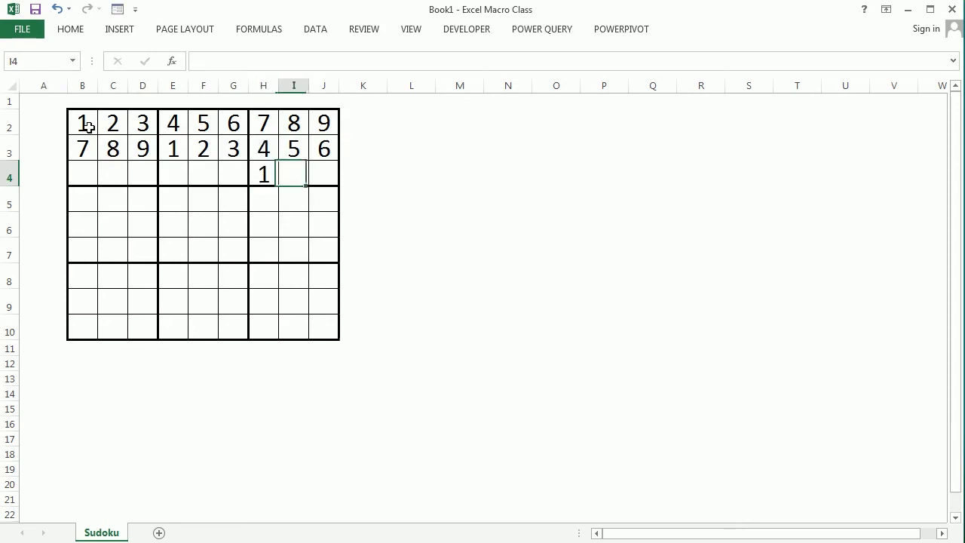
pyautogui.write('2')
pyautogui.press('Tab')
pyautogui.write('3')
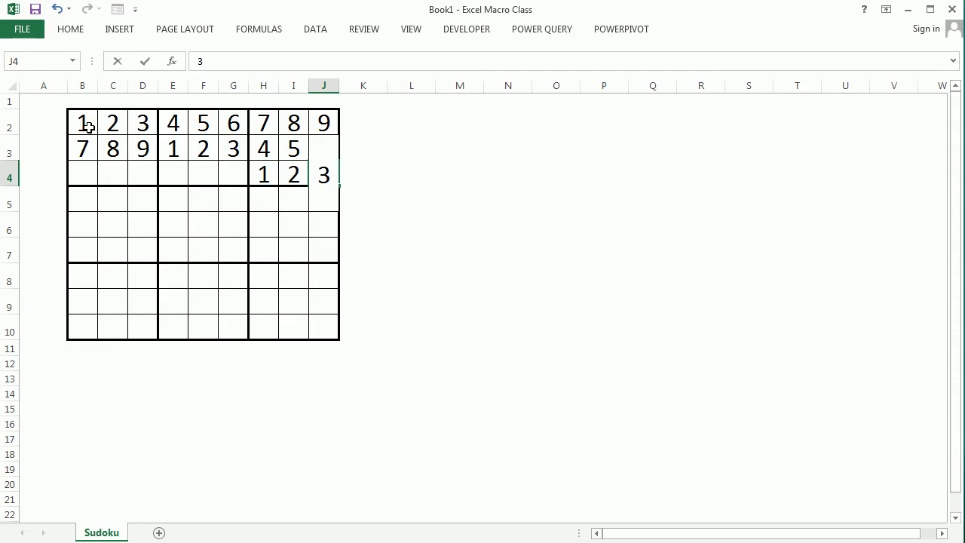
pyautogui.press('Tab')
pyautogui.press('Left')
pyautogui.press('Left')
pyautogui.press('Left')
pyautogui.press('Left')
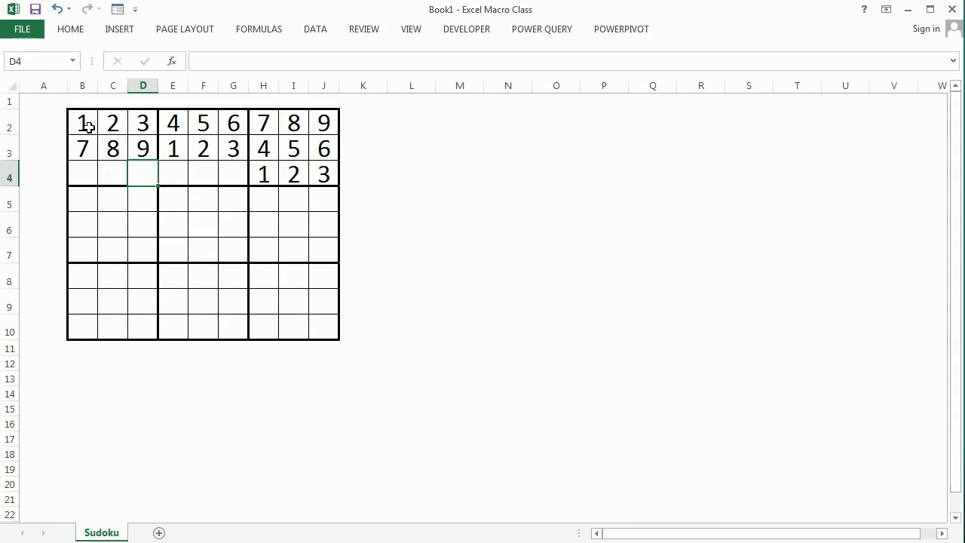
# Delete the test digits from B2:J4
pyautogui.moveTo(82, 129)
pyautogui.mouseDown()
pyautogui.moveTo(174, 169)
pyautogui.moveTo(322, 179)
pyautogui.mouseUp()
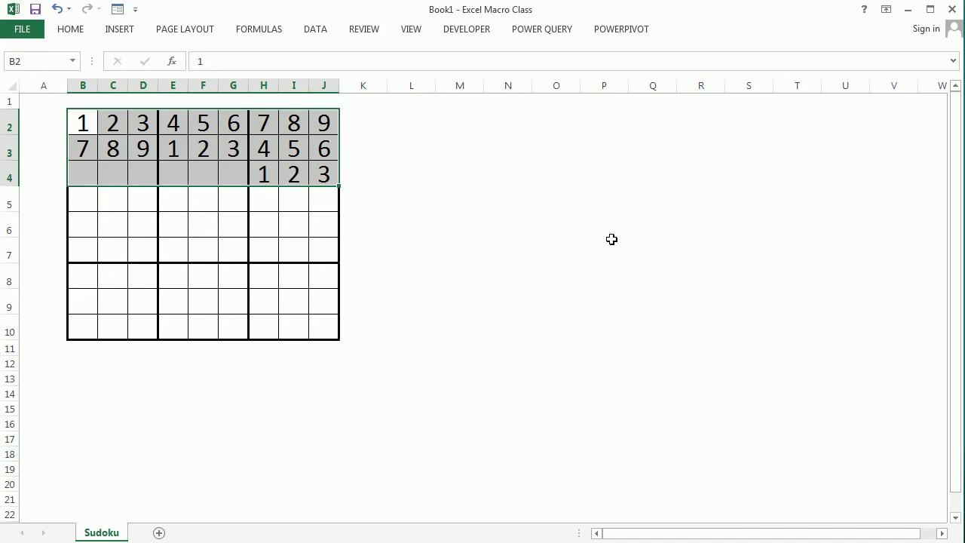
pyautogui.press('Delete')
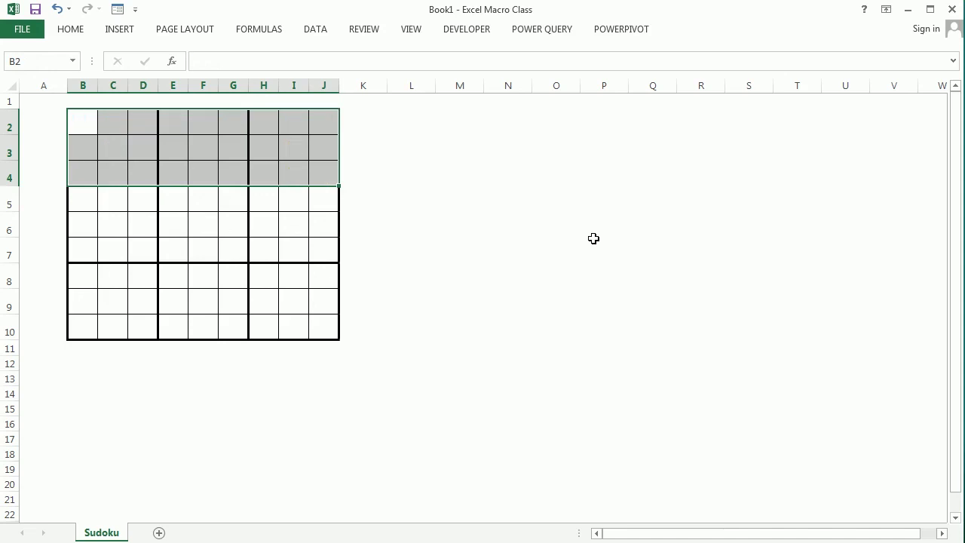